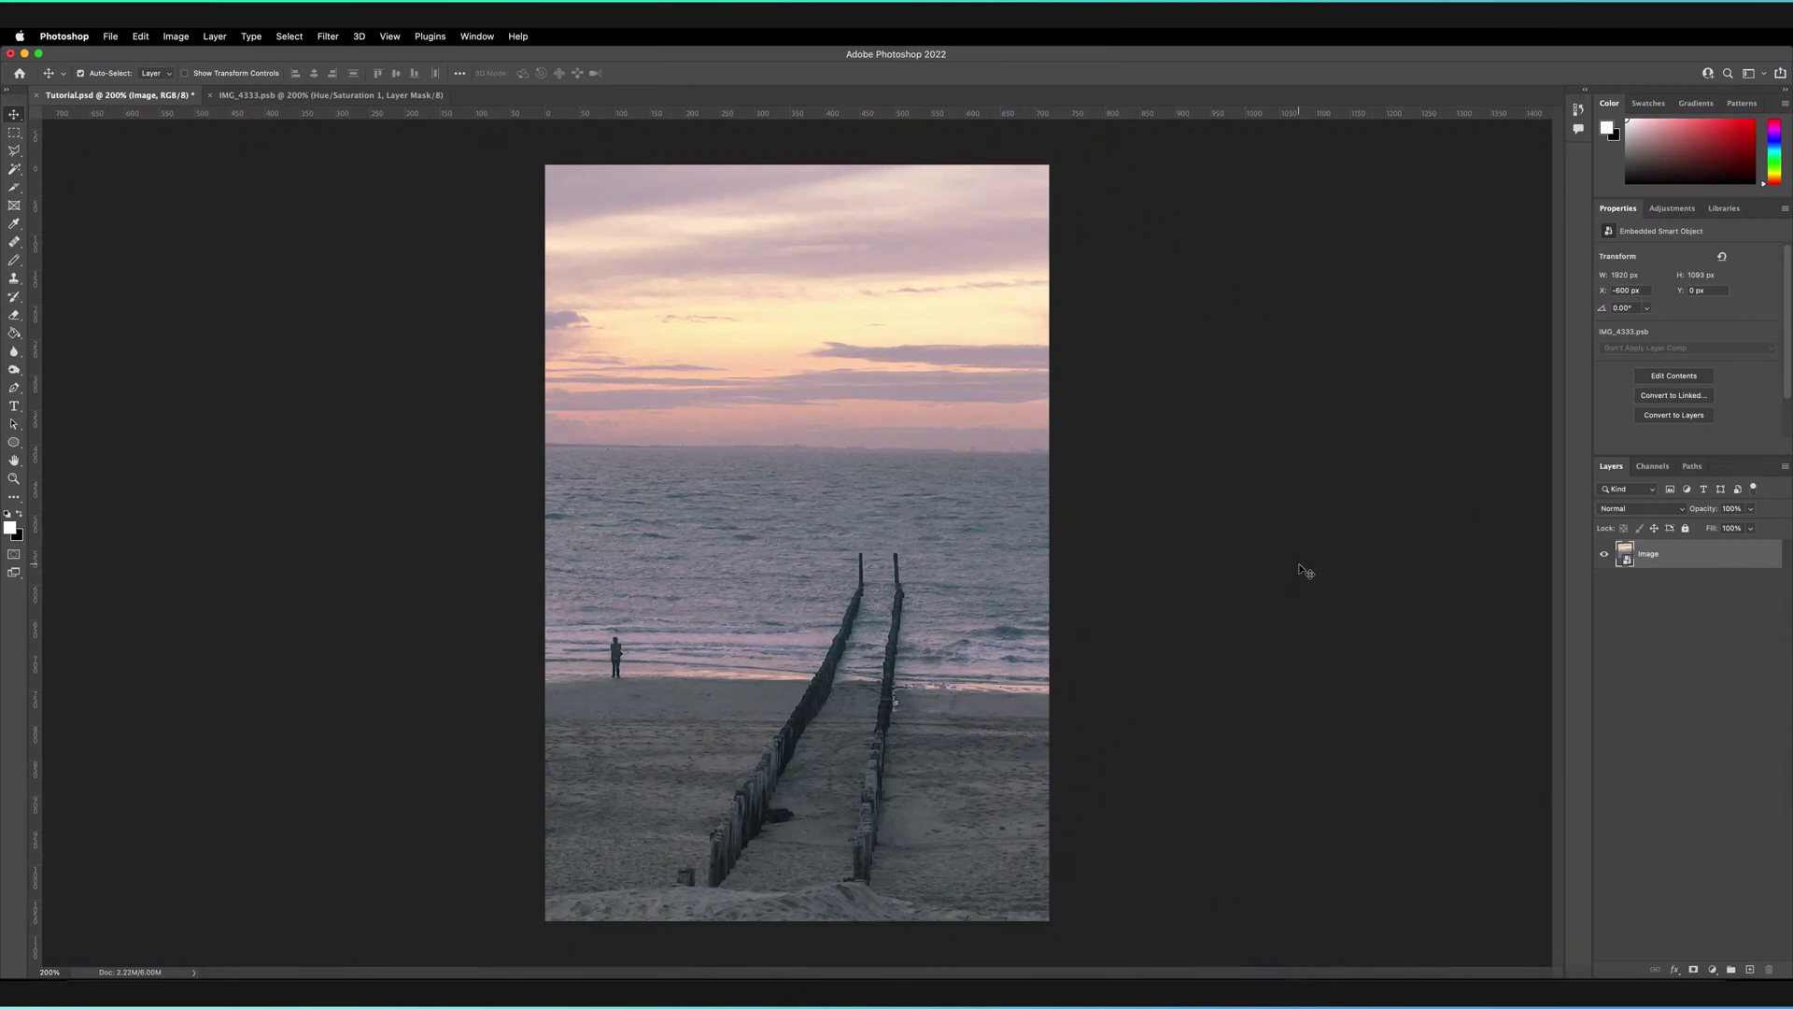
# Zoom in on the sea, shrink it to a small thumbnail, then fit it on screen
pyautogui.press('super+equal')
pyautogui.press('super+equal')
pyautogui.press('super+equal')
pyautogui.press('super+equal')
pyautogui.press('super+equal')
pyautogui.press('super+equal')
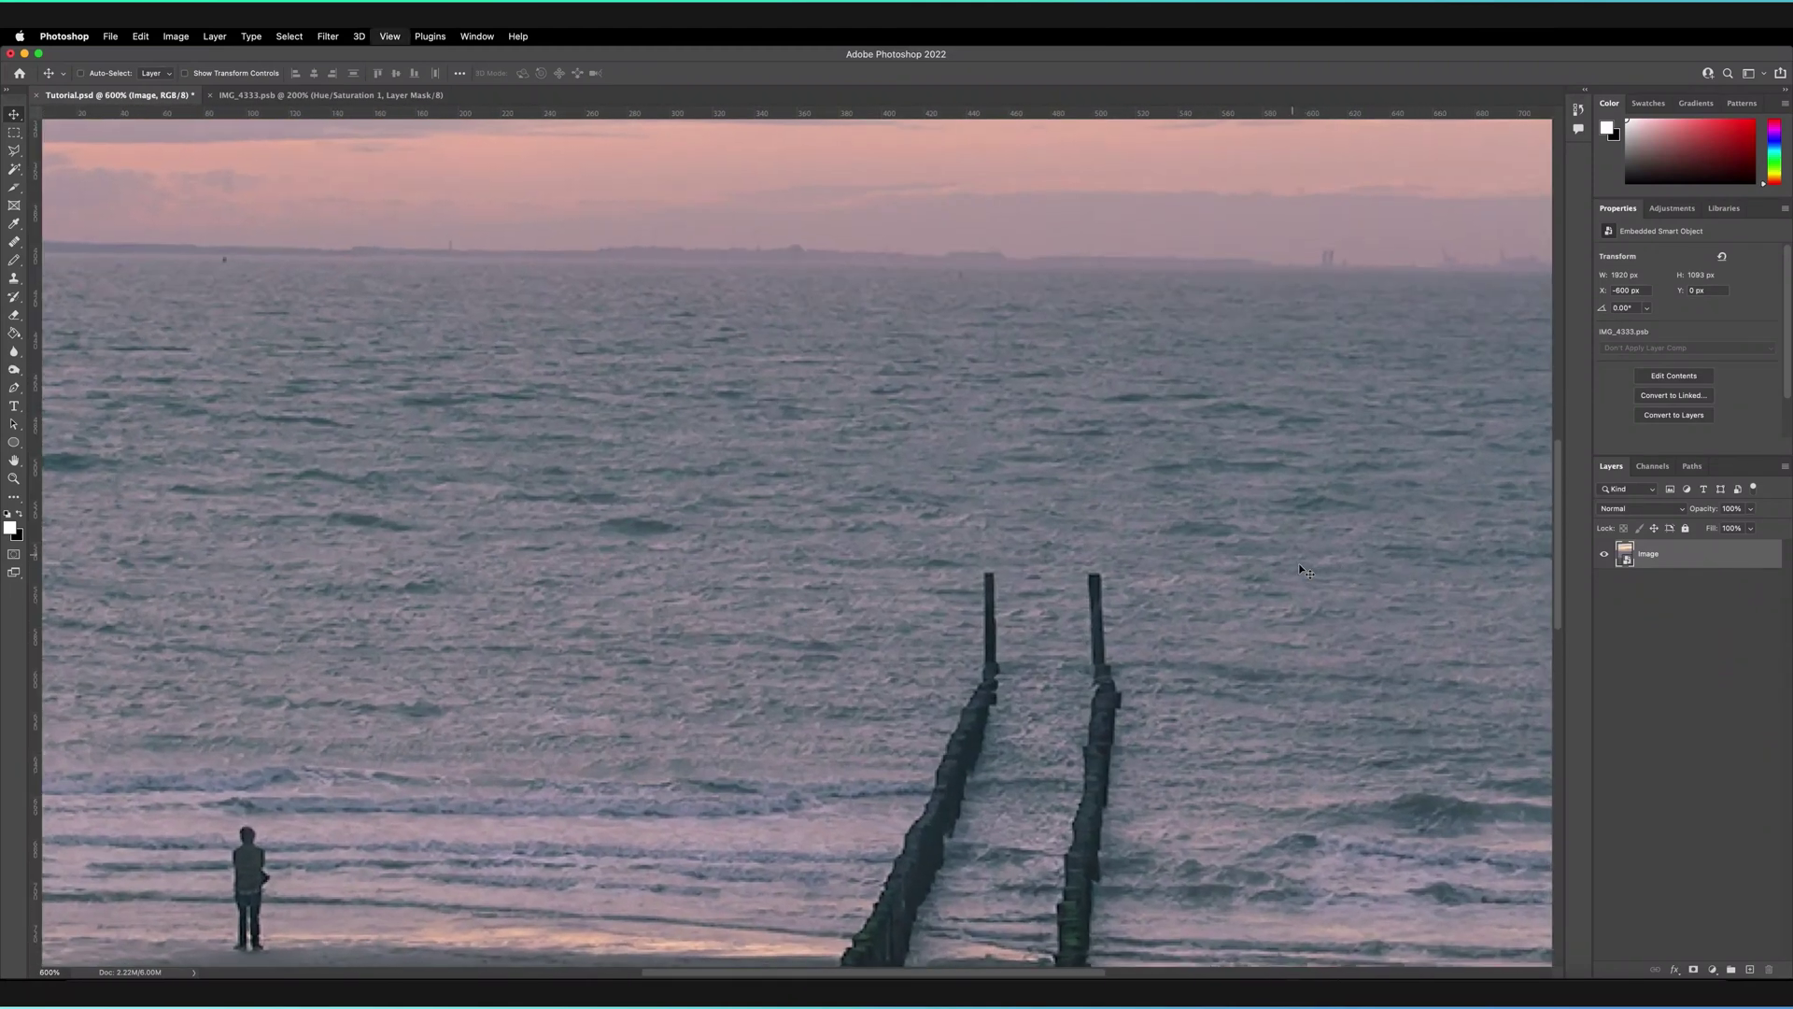
pyautogui.press('super+equal')
pyautogui.press('super+minus')
pyautogui.press('super+minus')
pyautogui.press('super+minus')
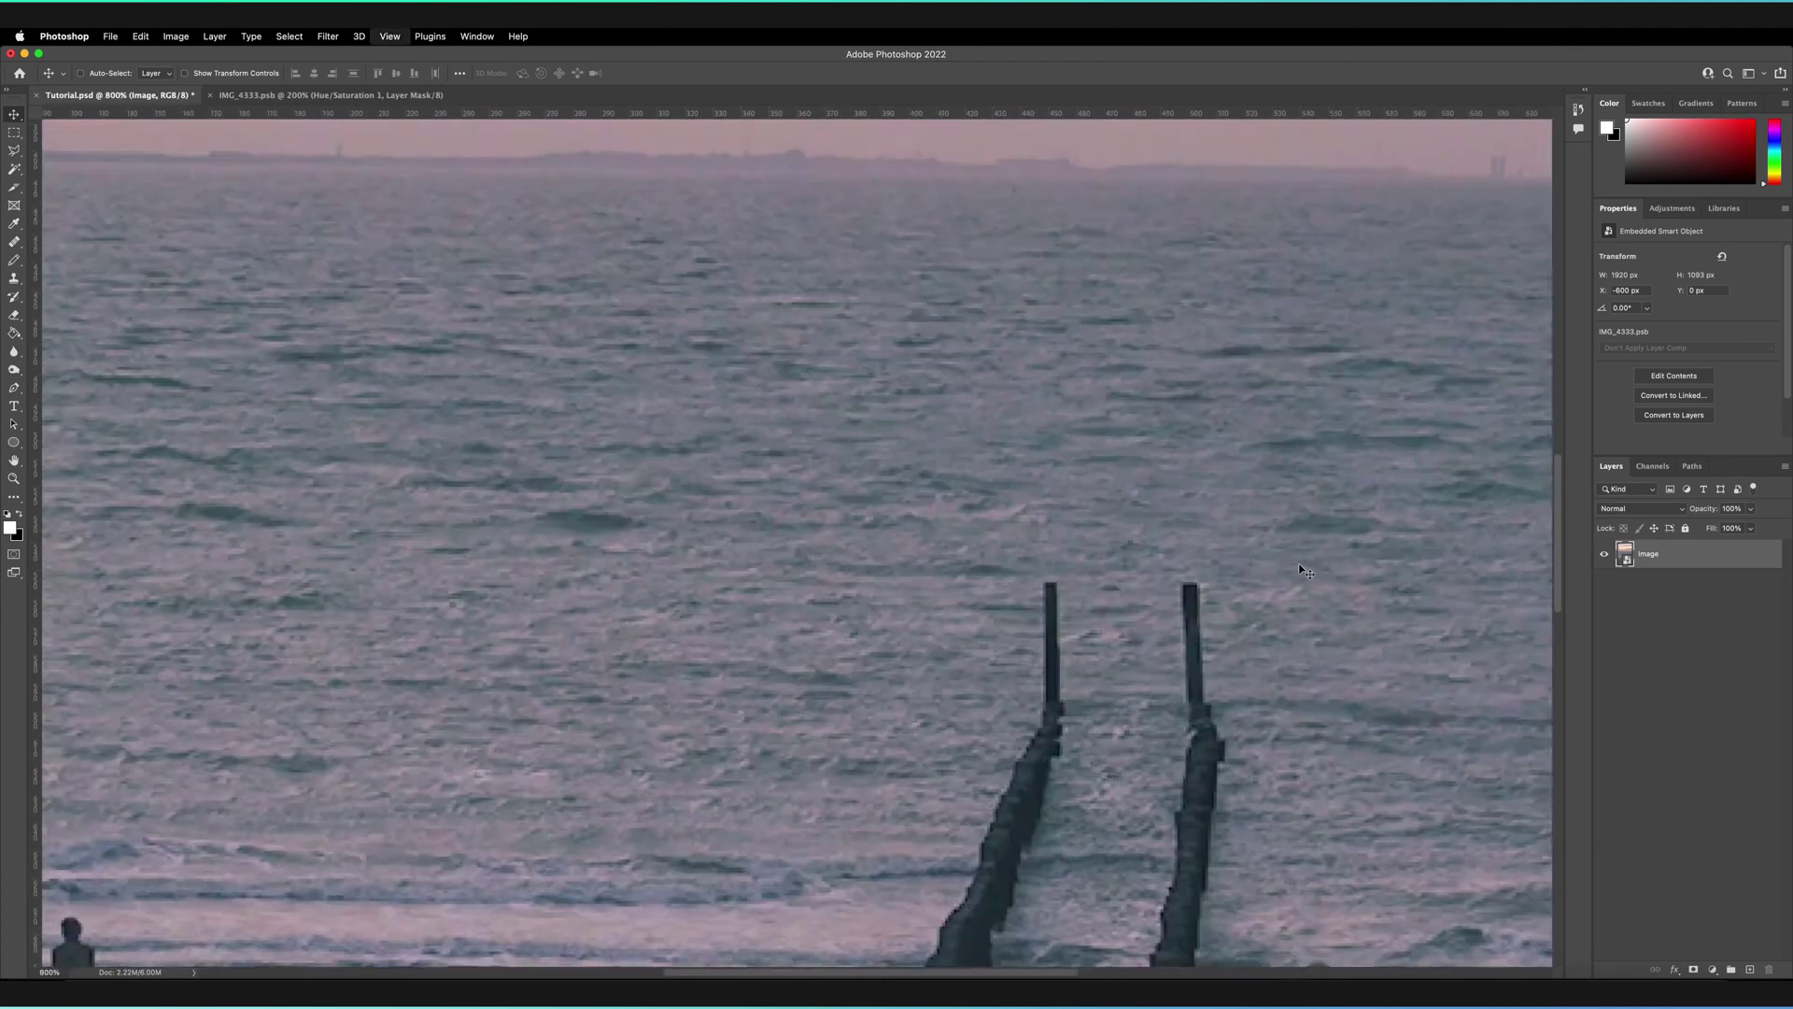
pyautogui.press('super+minus')
pyautogui.press('super+minus')
pyautogui.press('super+minus')
pyautogui.press('super+minus')
pyautogui.press('super+minus')
pyautogui.press('super+minus')
pyautogui.press('super+minus')
pyautogui.press('super+minus')
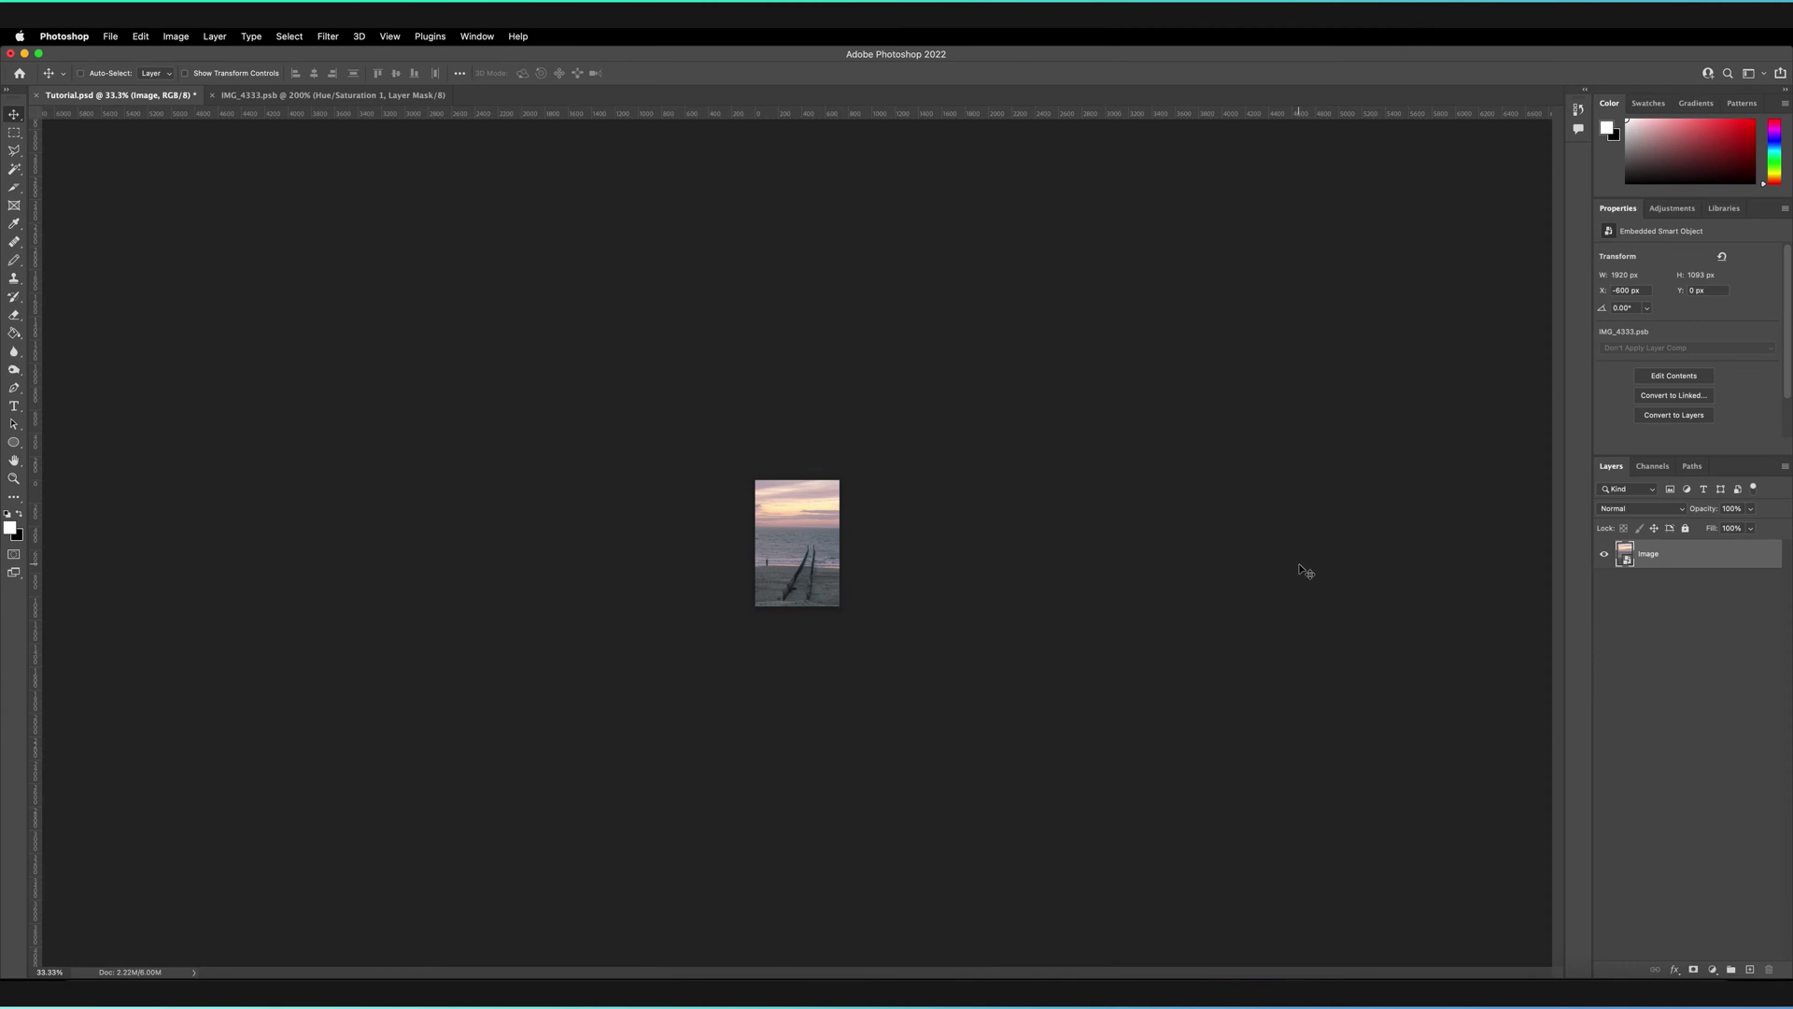
pyautogui.press('super+0')
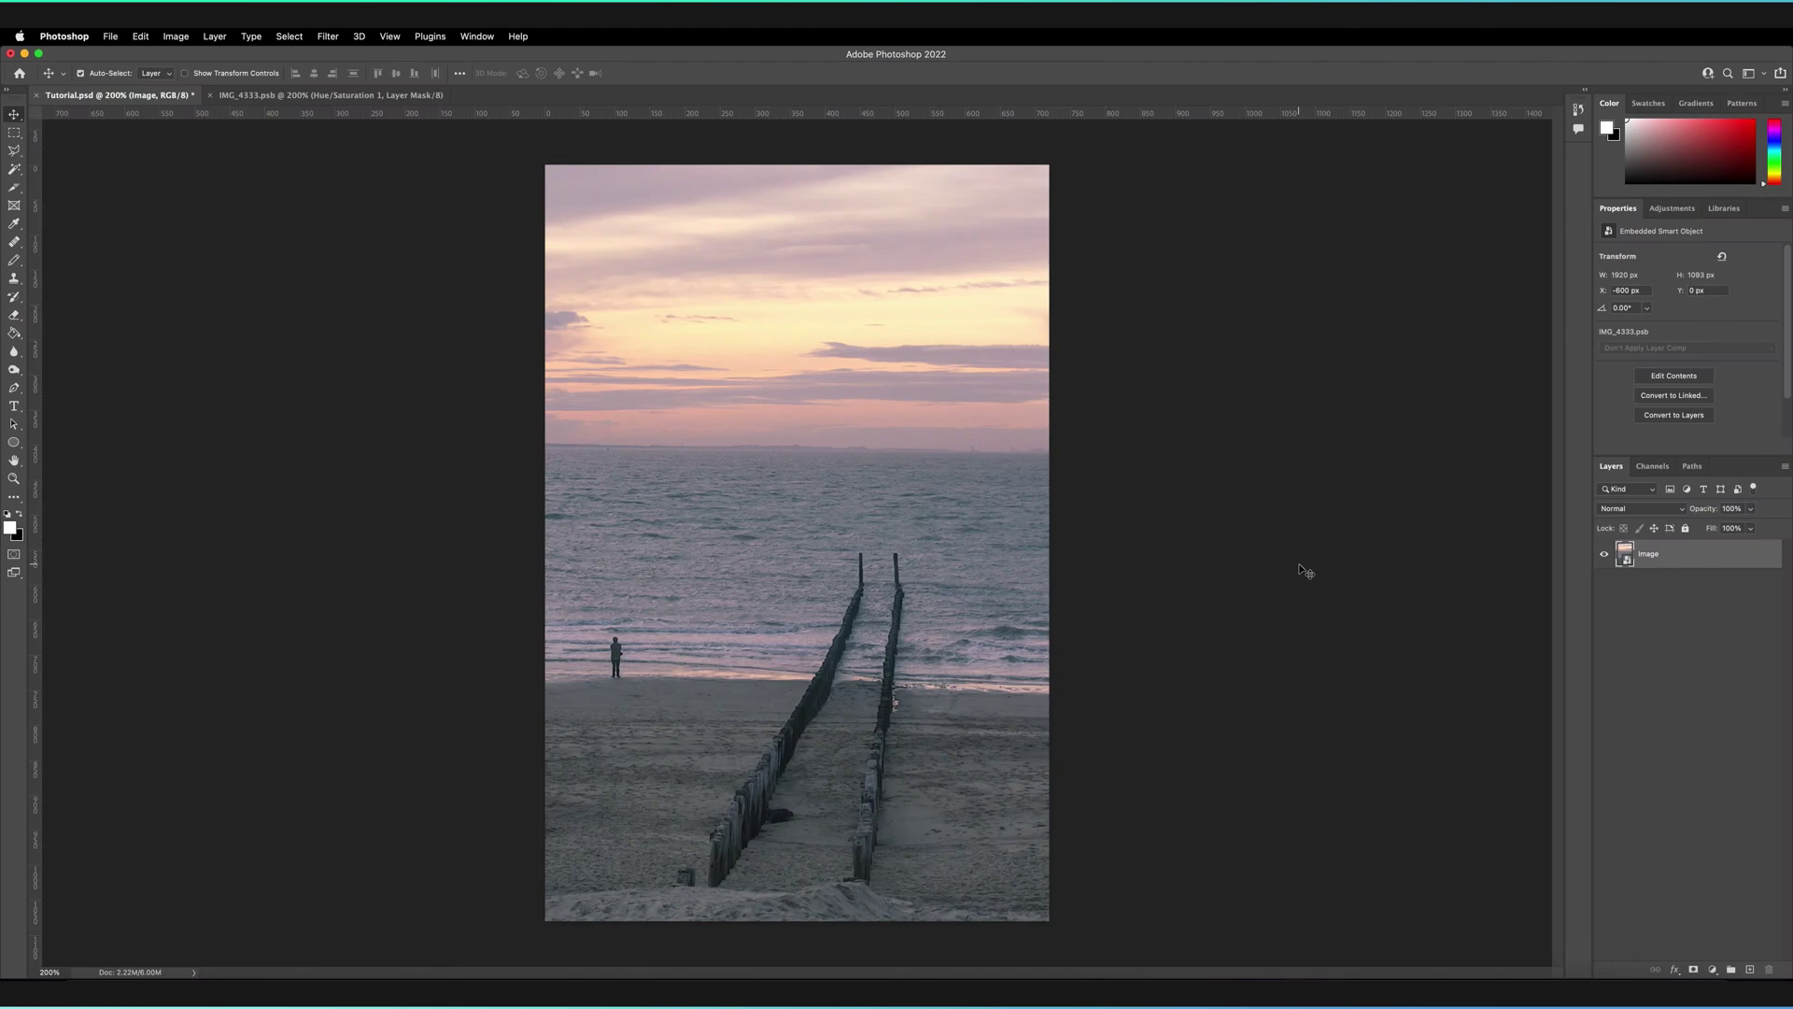
# Repeat the cycle: zoom to 800%, back to 500%, thumbnail, then Fit on Screen again
pyautogui.press('super+plus')
pyautogui.press('super+plus')
pyautogui.press('super+plus')
pyautogui.press('super+plus')
pyautogui.press('super+plus')
pyautogui.press('super+plus')
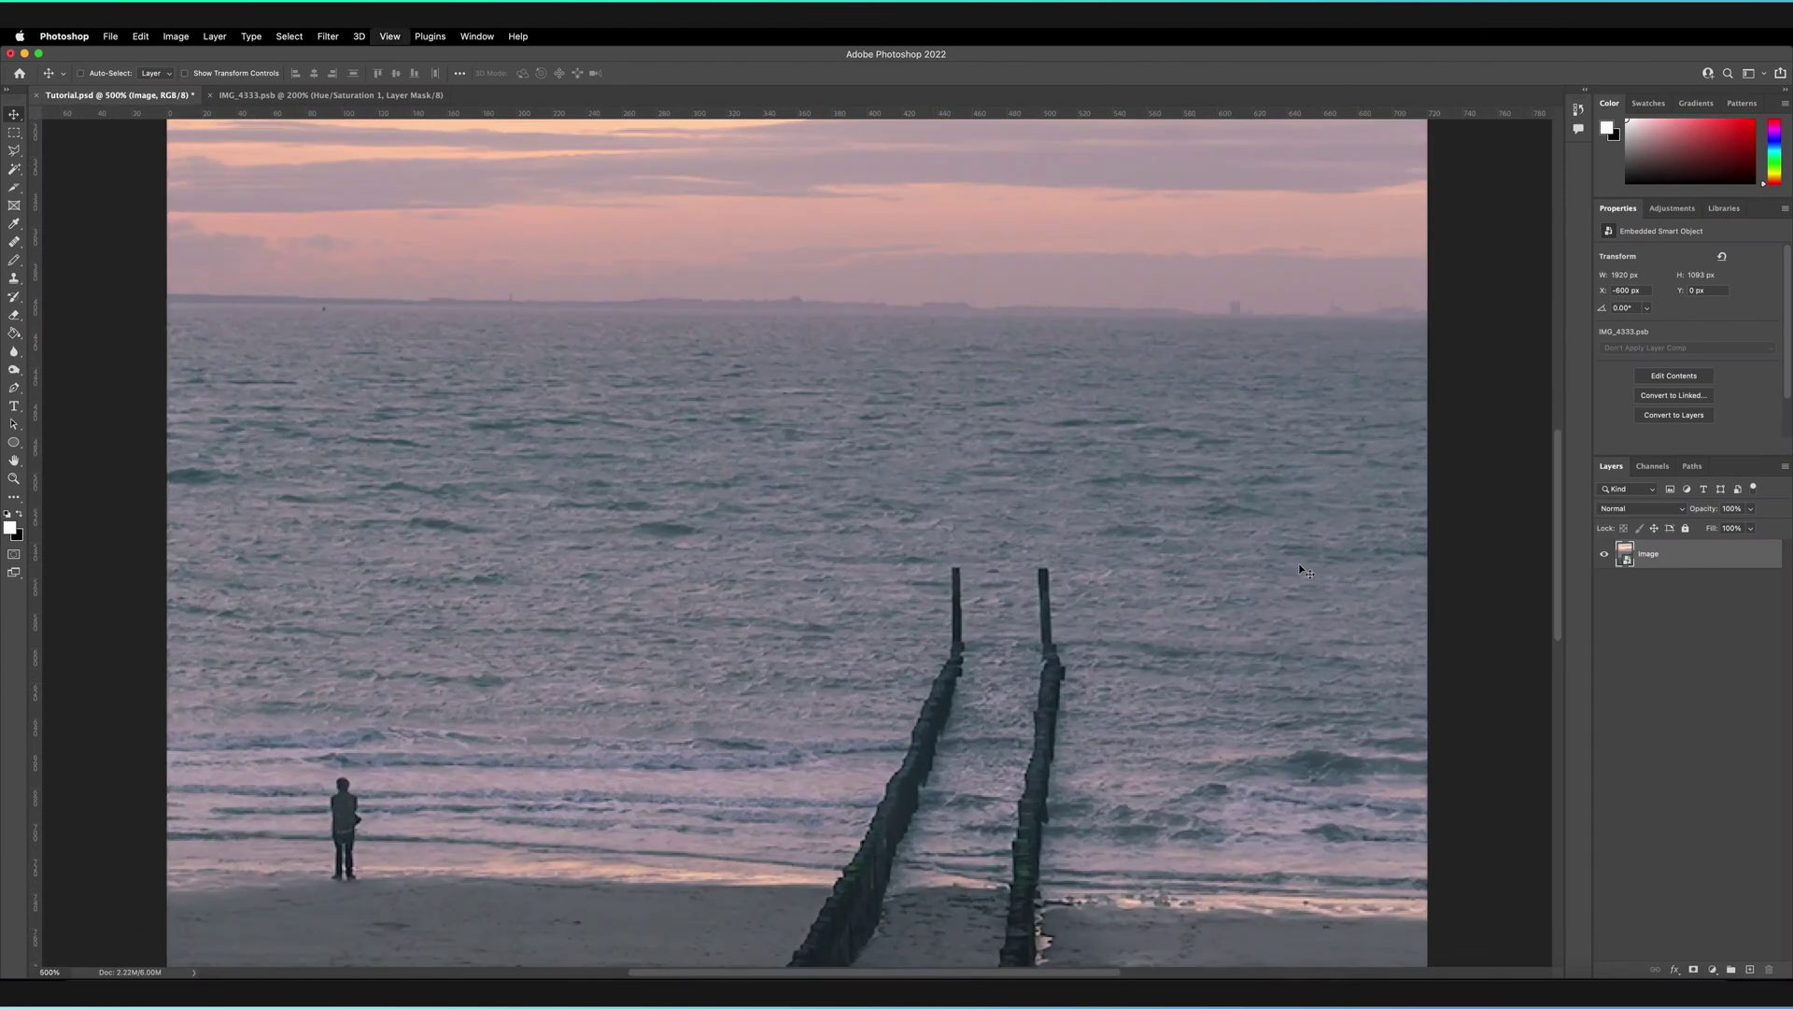
pyautogui.press('super+minus')
pyautogui.press('super+minus')
pyautogui.press('super+minus')
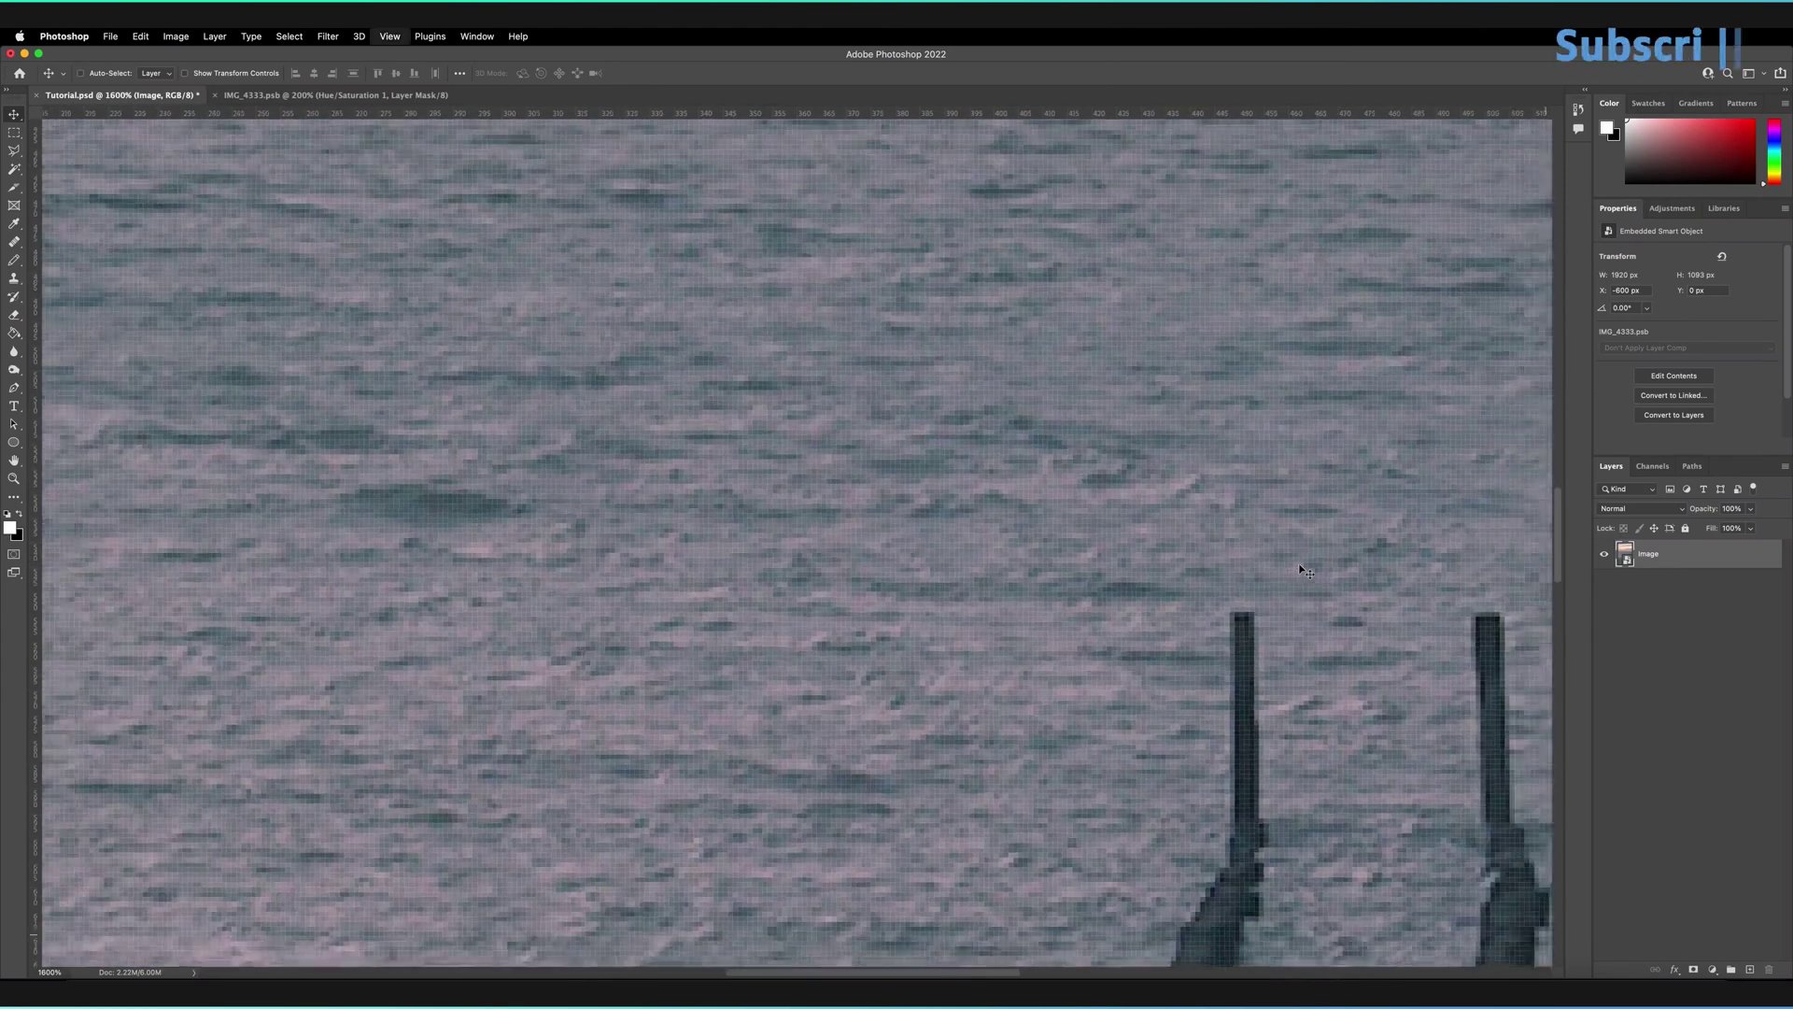
pyautogui.press('super+minus')
pyautogui.press('super+minus')
pyautogui.press('super+minus')
pyautogui.press('super+minus')
pyautogui.press('super+minus')
pyautogui.press('super+minus')
pyautogui.press('super+minus')
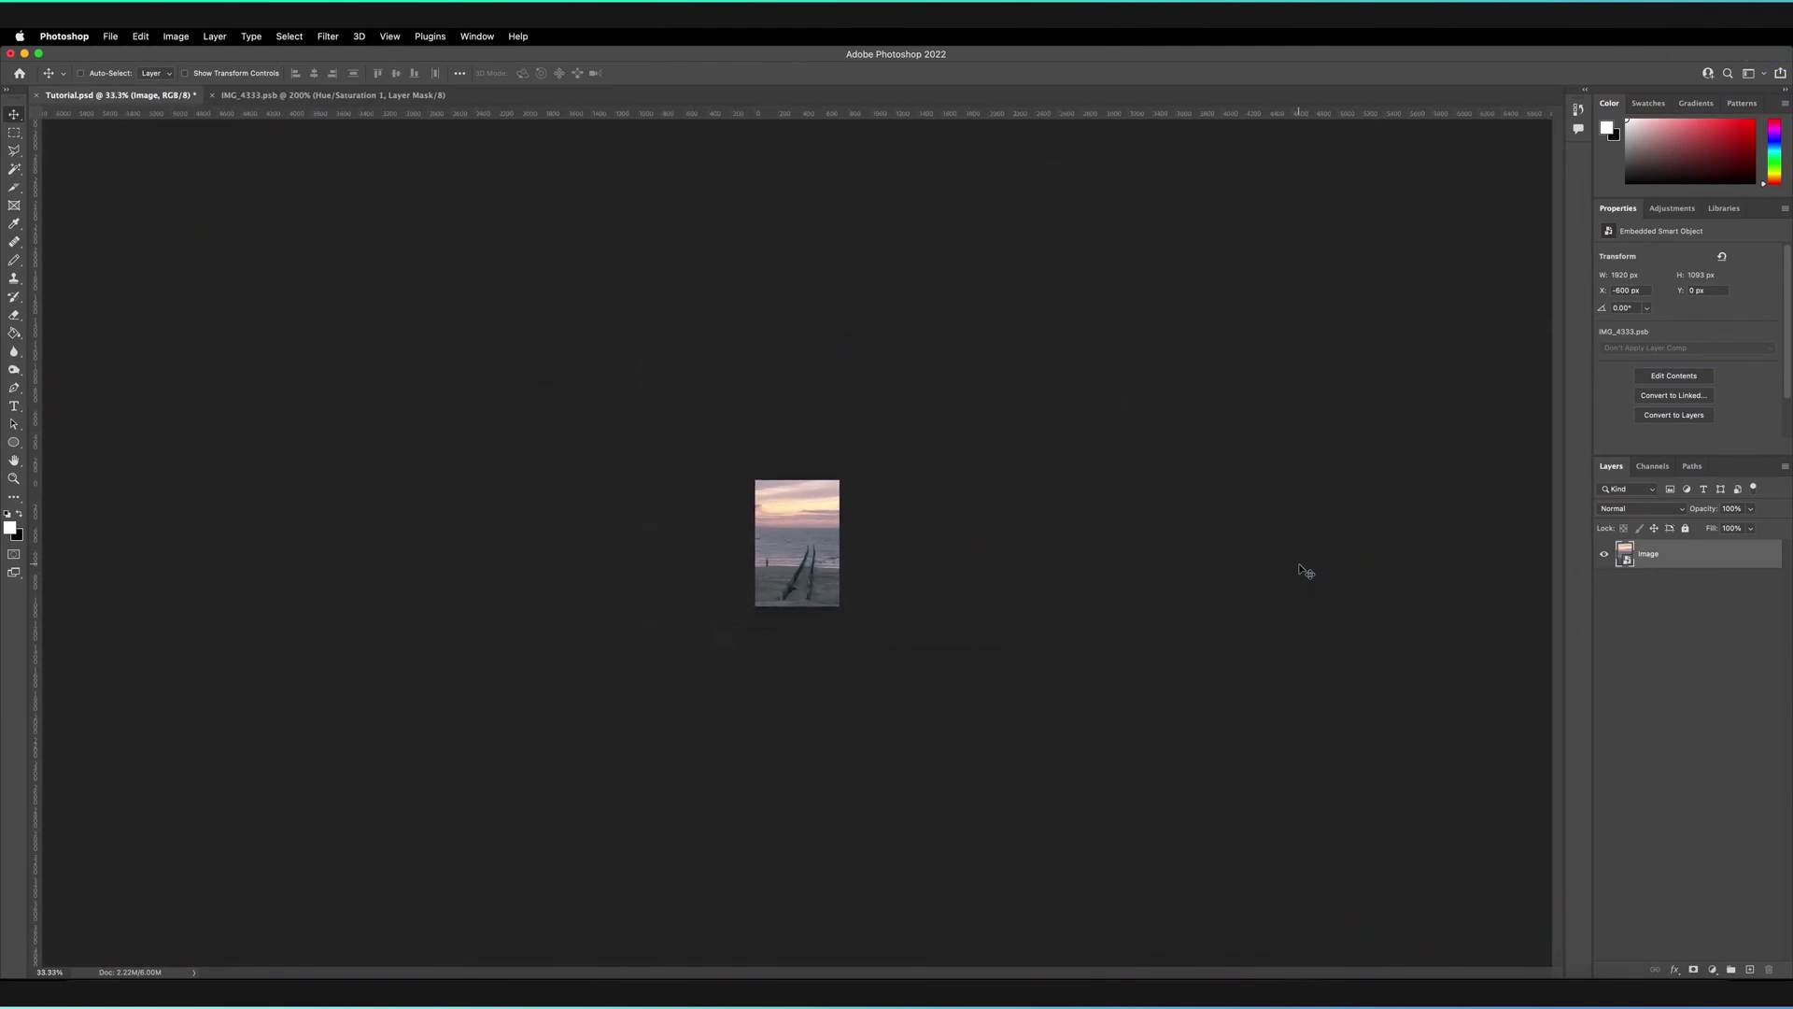
pyautogui.press('super+0')
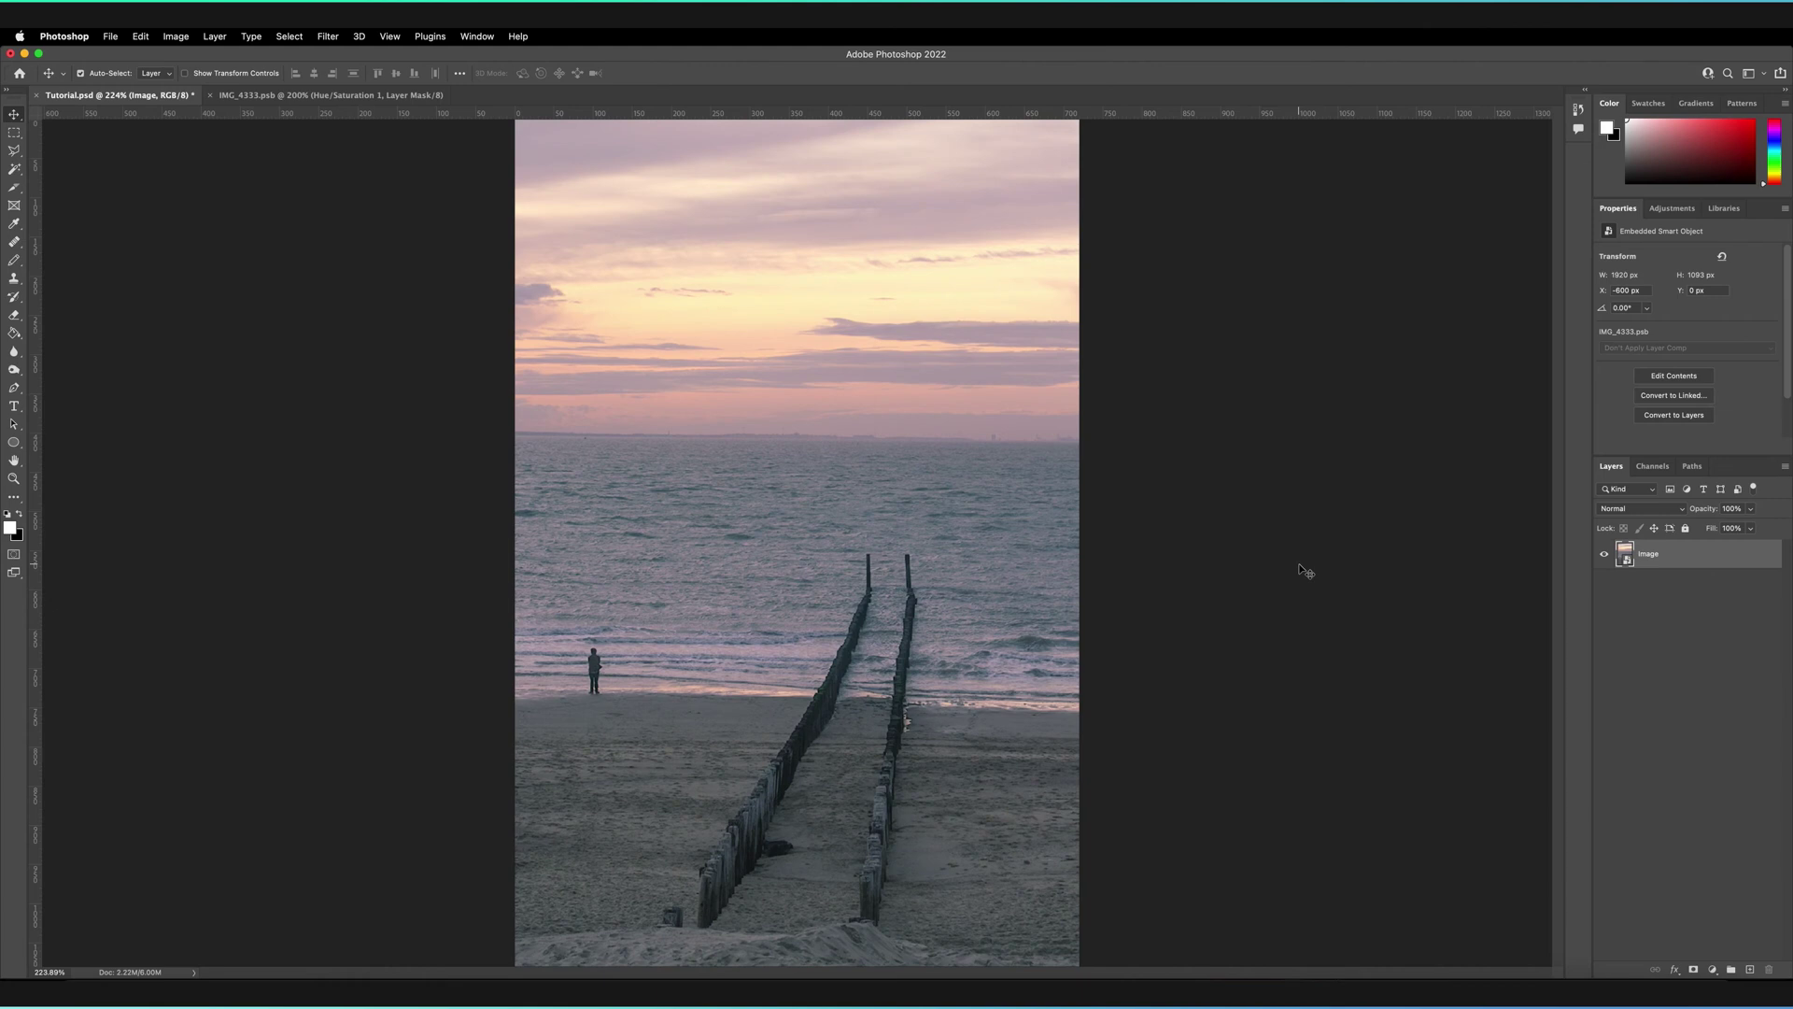
# Zoom in step by step through 300%, 800% and 1200% on the sea and posts
pyautogui.press('super')
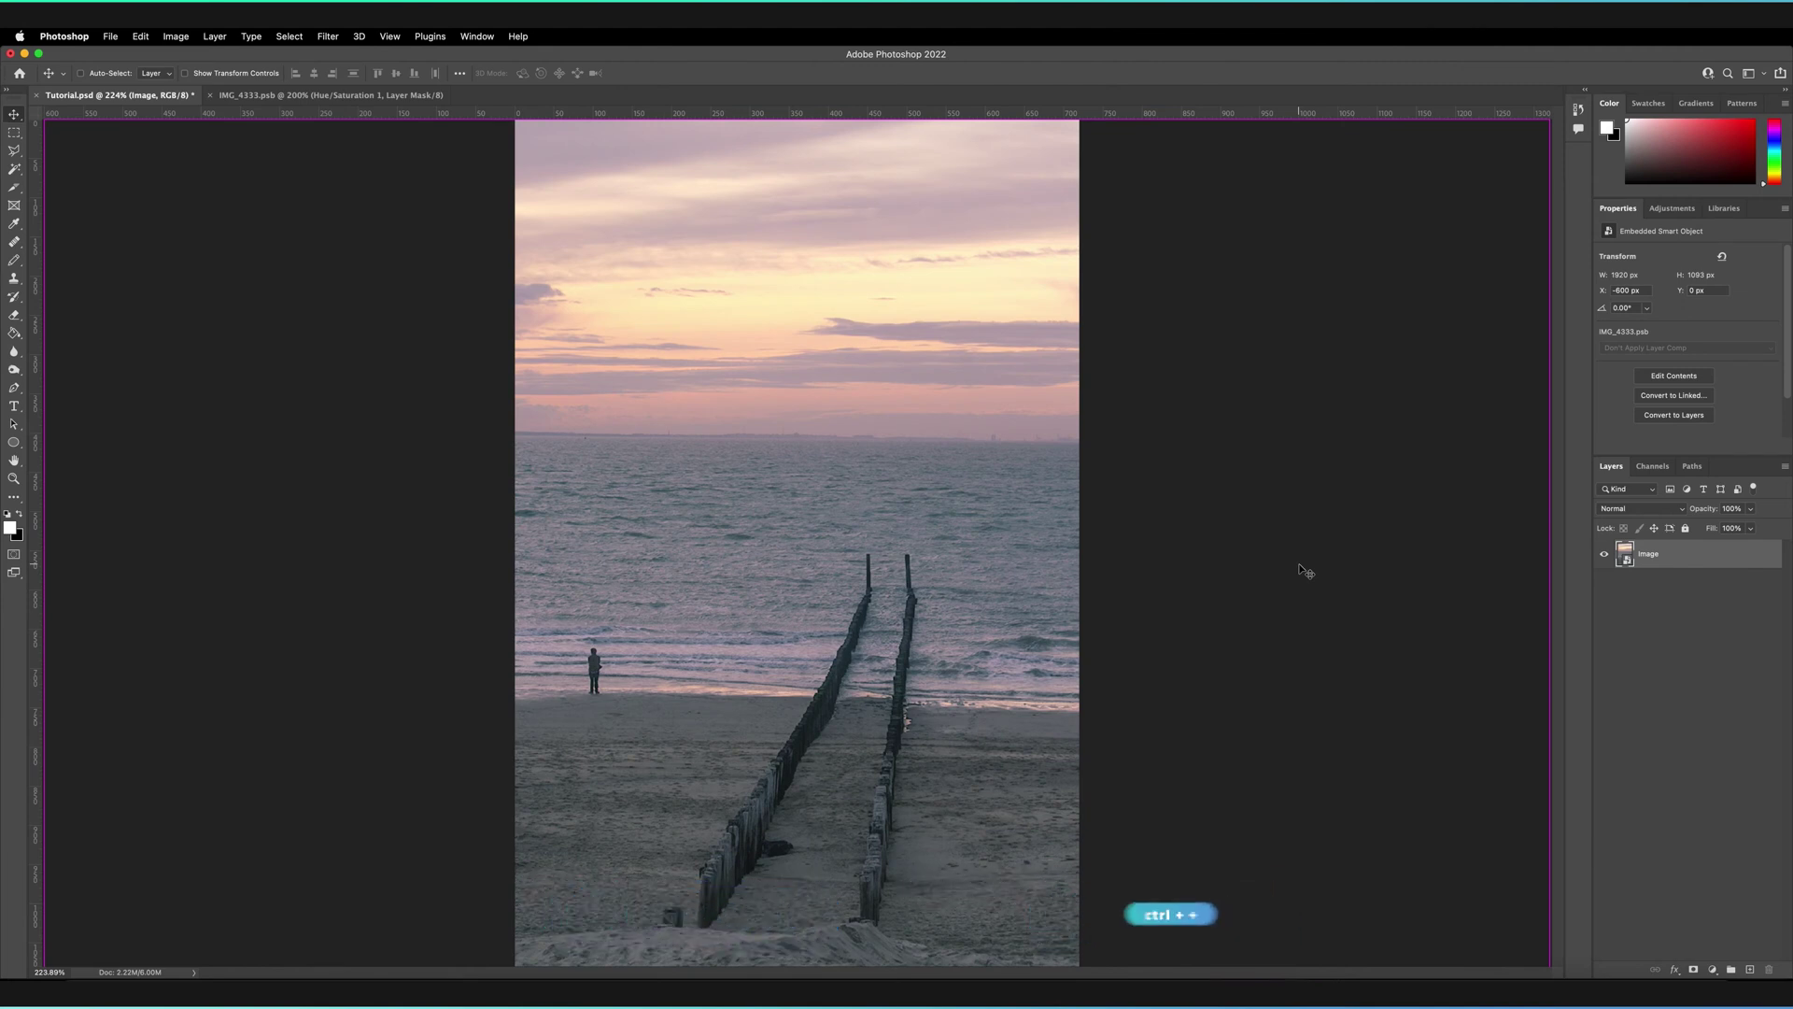
pyautogui.press('super+plus')
pyautogui.press('super+plus')
pyautogui.press('super+plus')
pyautogui.press('super+plus')
pyautogui.press('super+plus')
pyautogui.press('super+plus')
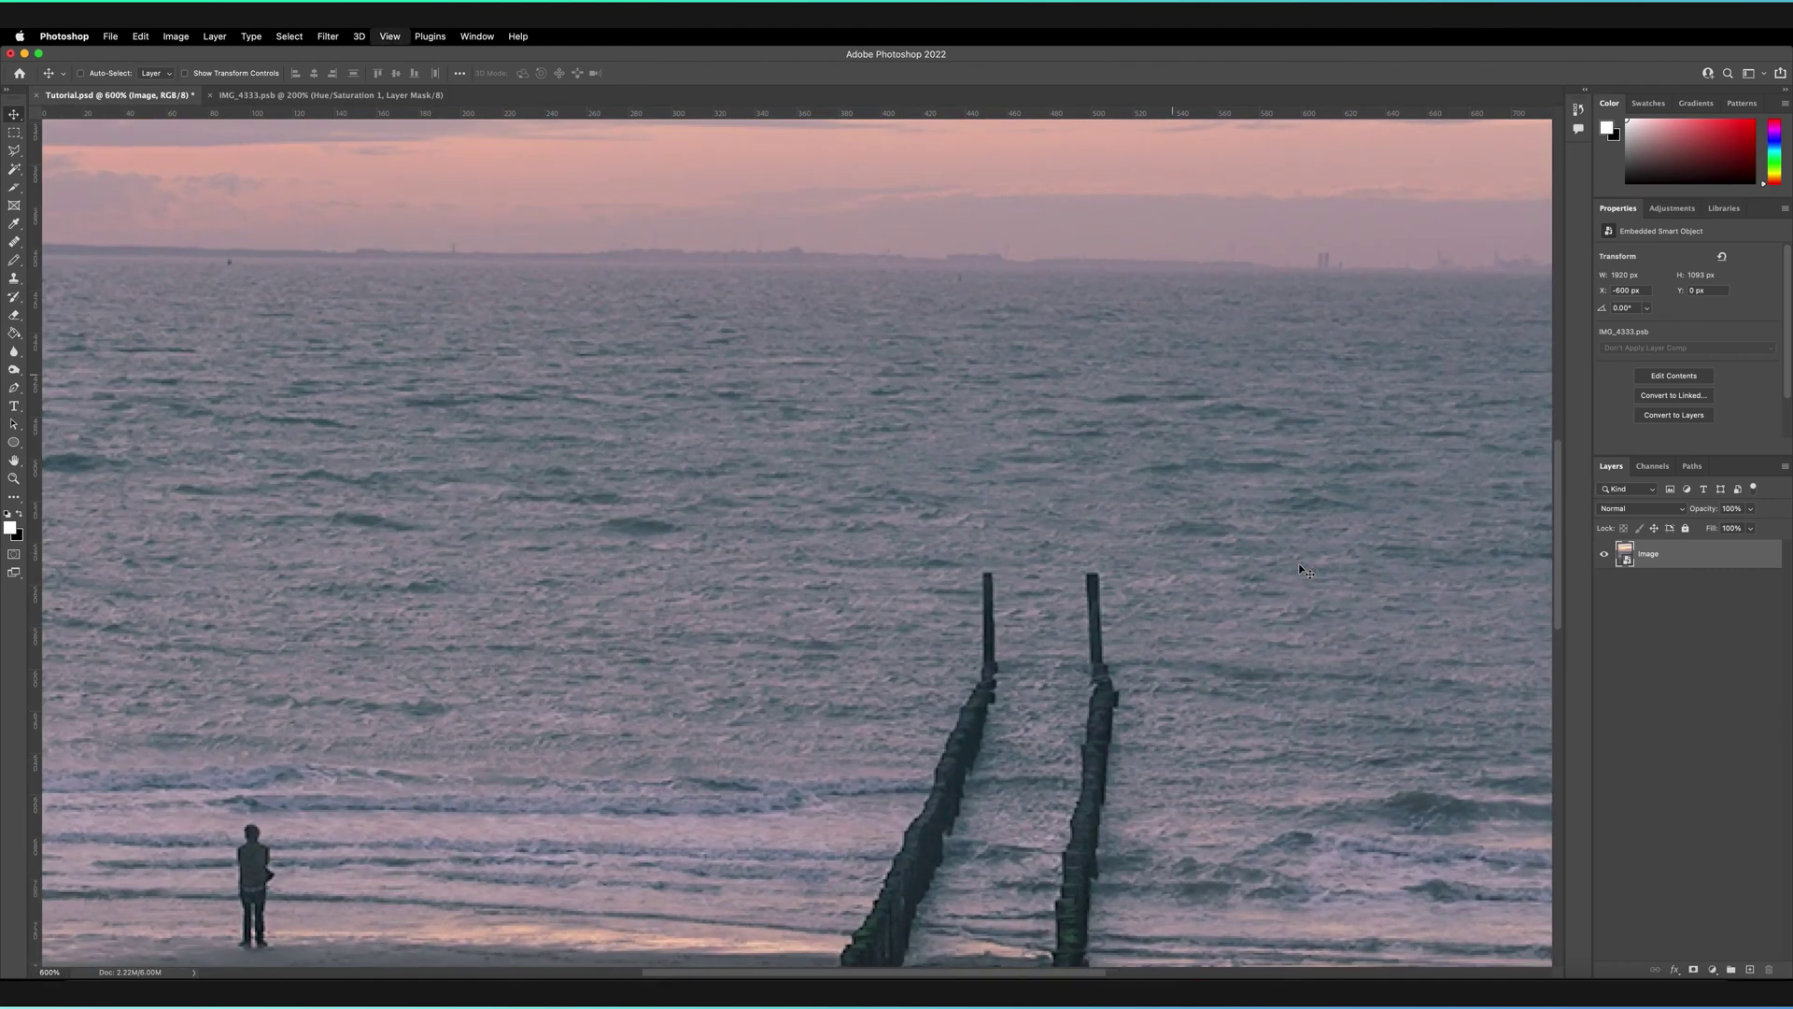
pyautogui.press('super+plus')
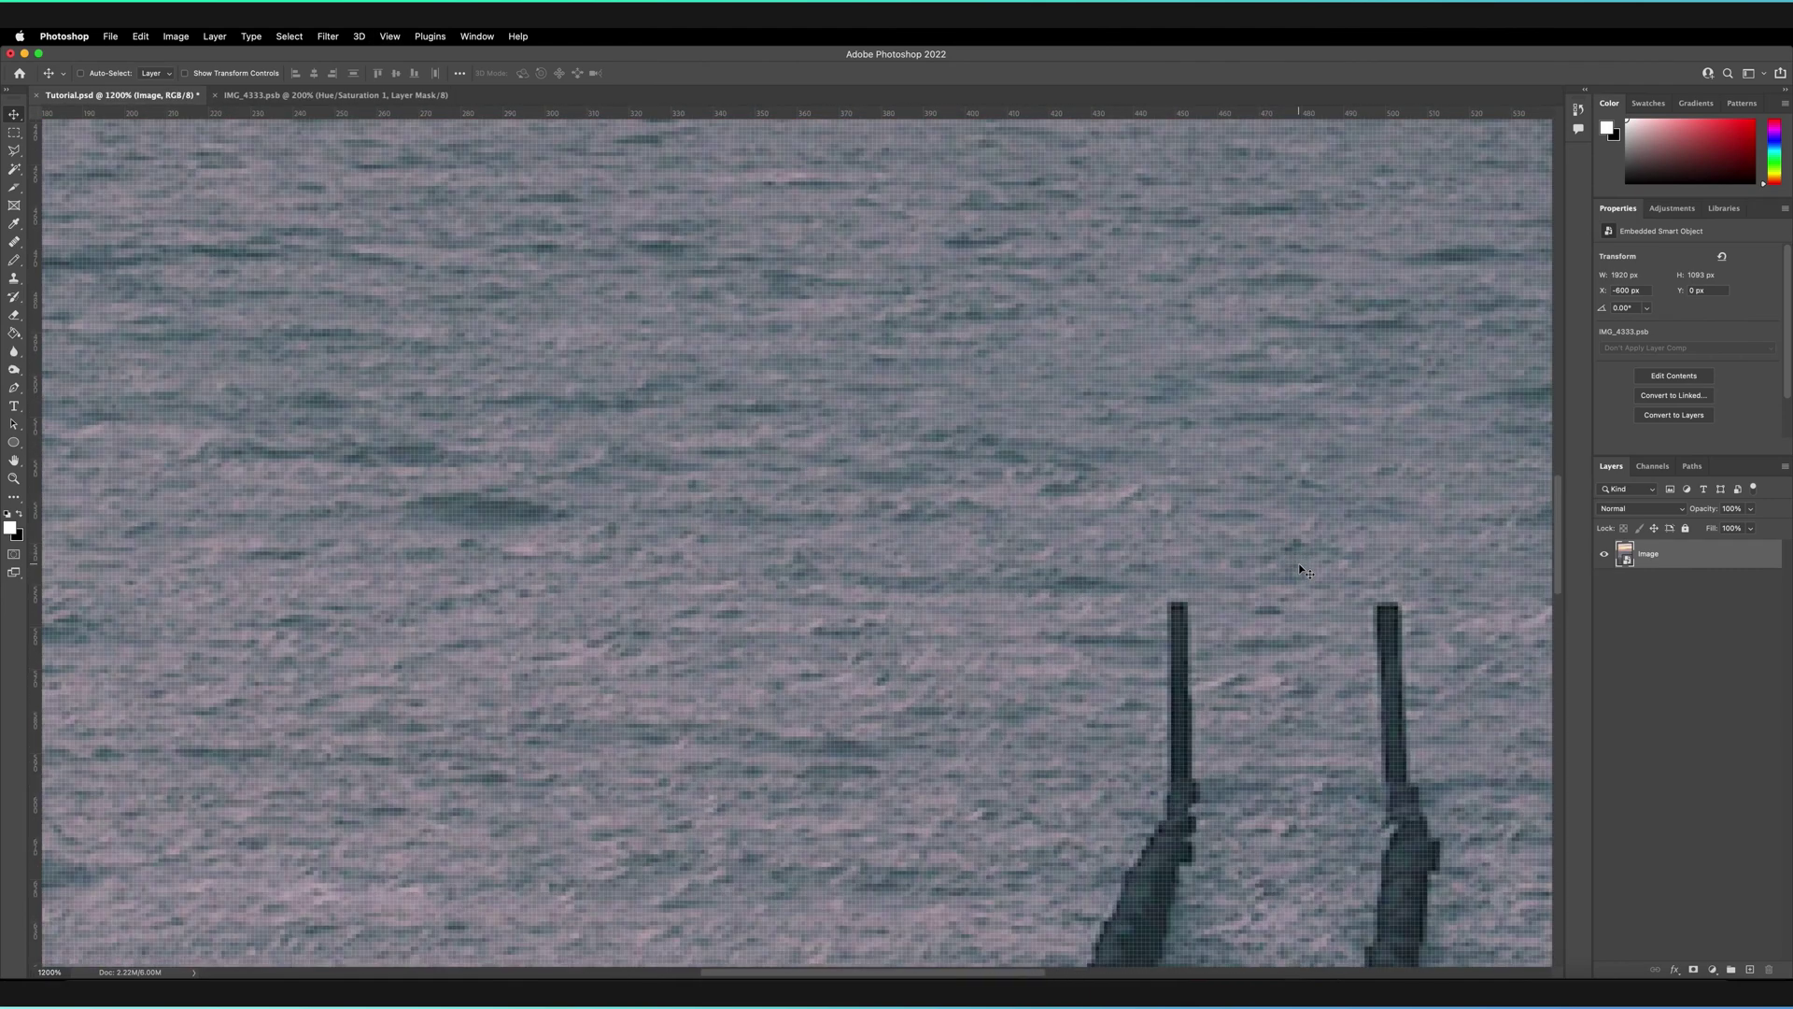
pyautogui.press('super+plus')
pyautogui.press('super+plus')
pyautogui.press('super+plus')
pyautogui.press('super+plus')
pyautogui.press('super+plus')
pyautogui.press('super+plus')
pyautogui.press('super+plus')
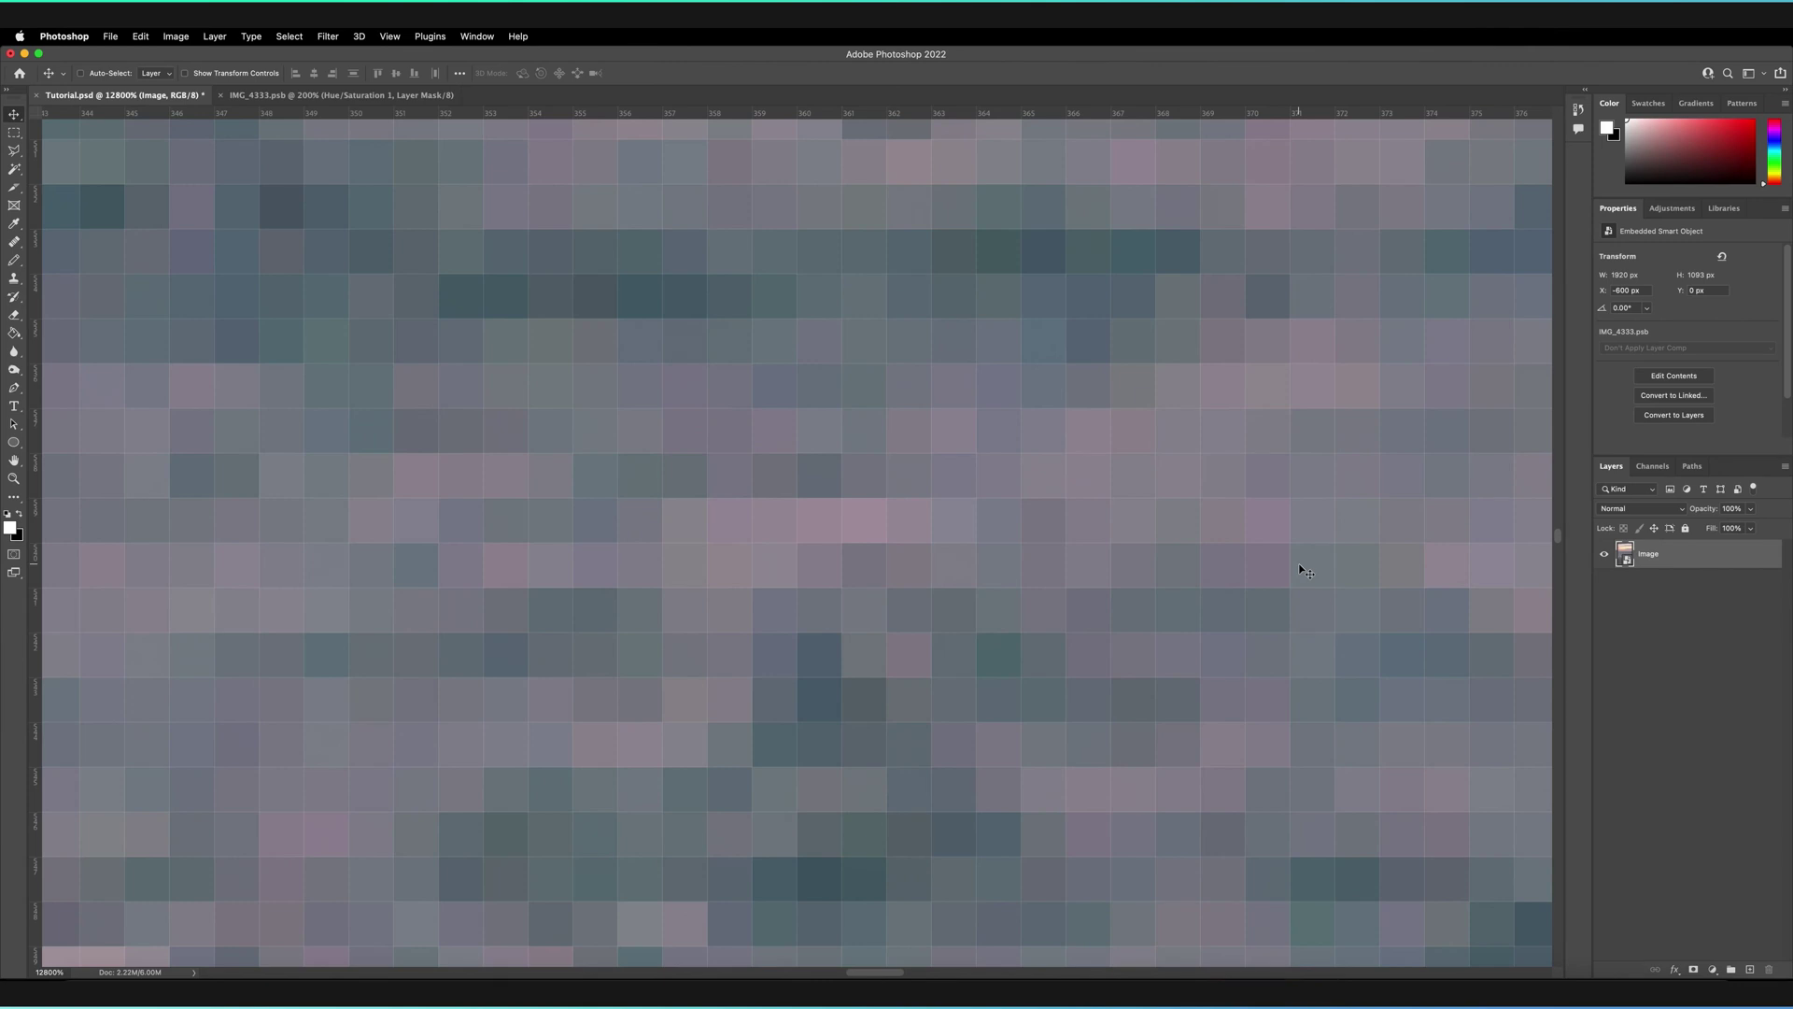
# Zoom out through 800%, 300%, 50% and 2% down to the 0.28% minimum
pyautogui.press('super+minus')
pyautogui.press('super+minus')
pyautogui.press('super+minus')
pyautogui.press('super+minus')
pyautogui.press('super+minus')
pyautogui.press('super+minus')
pyautogui.press('super+minus')
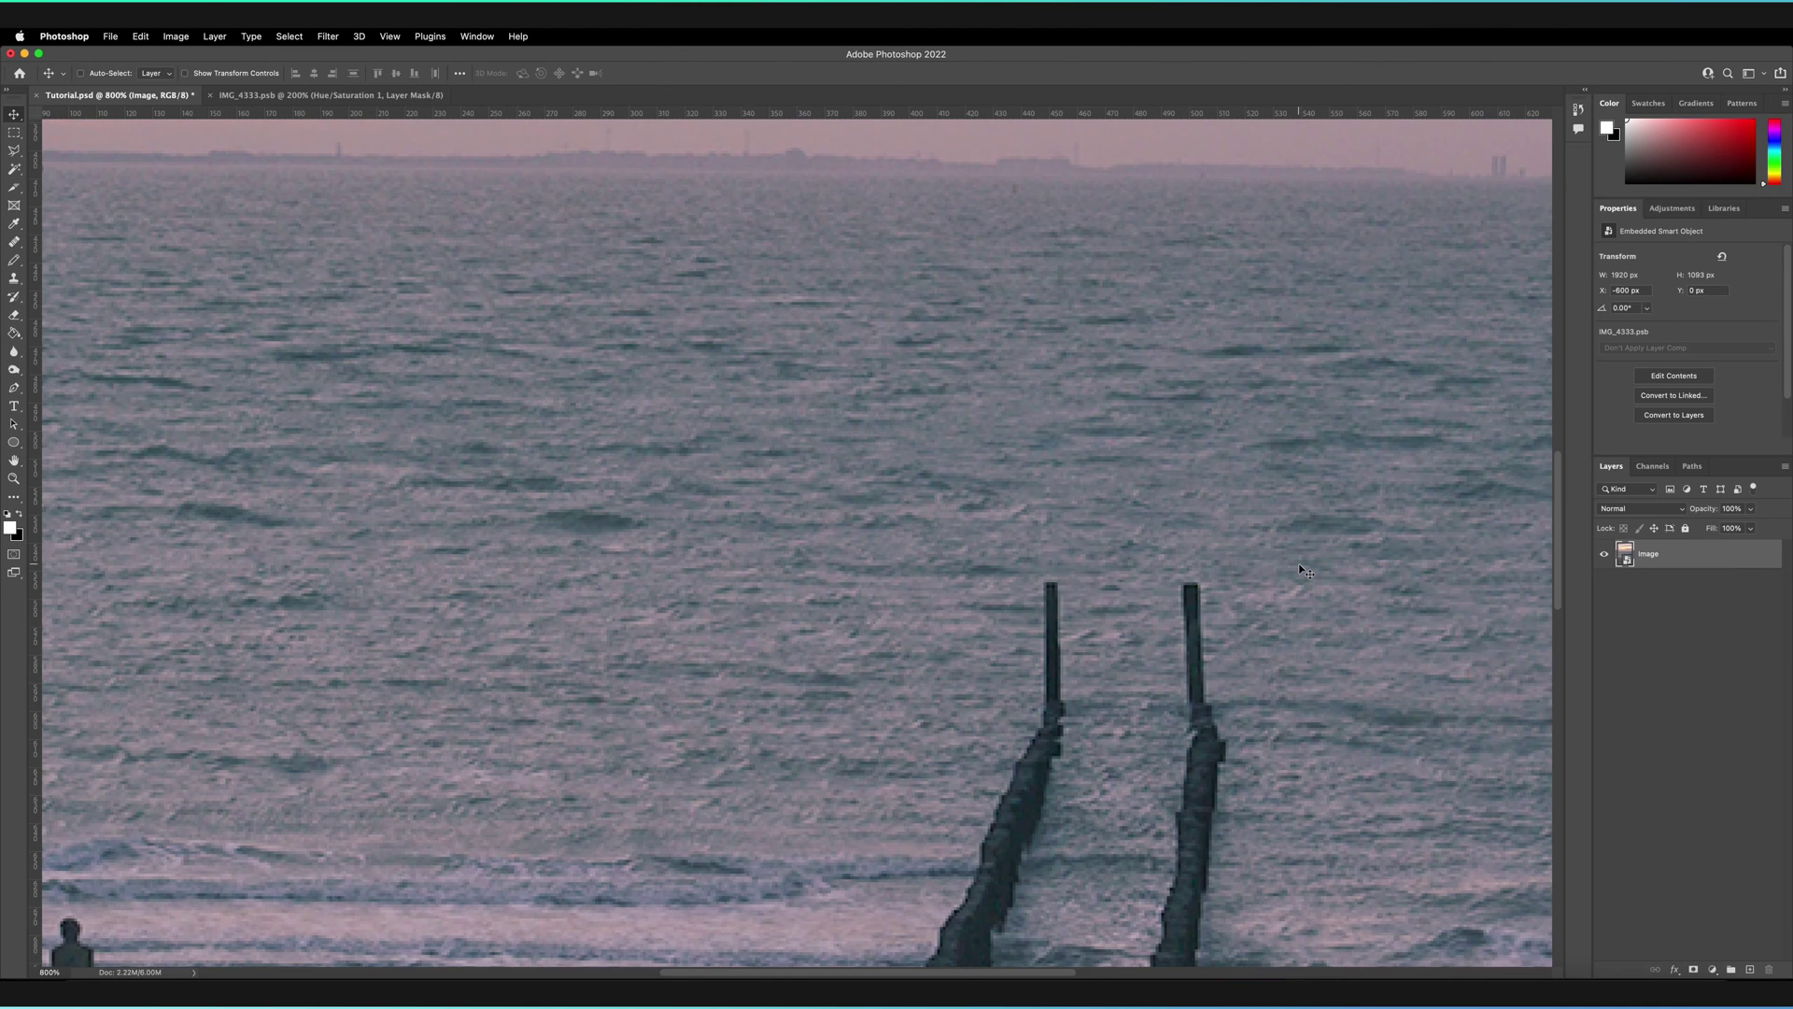
pyautogui.press('super+minus')
pyautogui.press('super+minus')
pyautogui.press('super+minus')
pyautogui.press('super+minus')
pyautogui.press('super+minus')
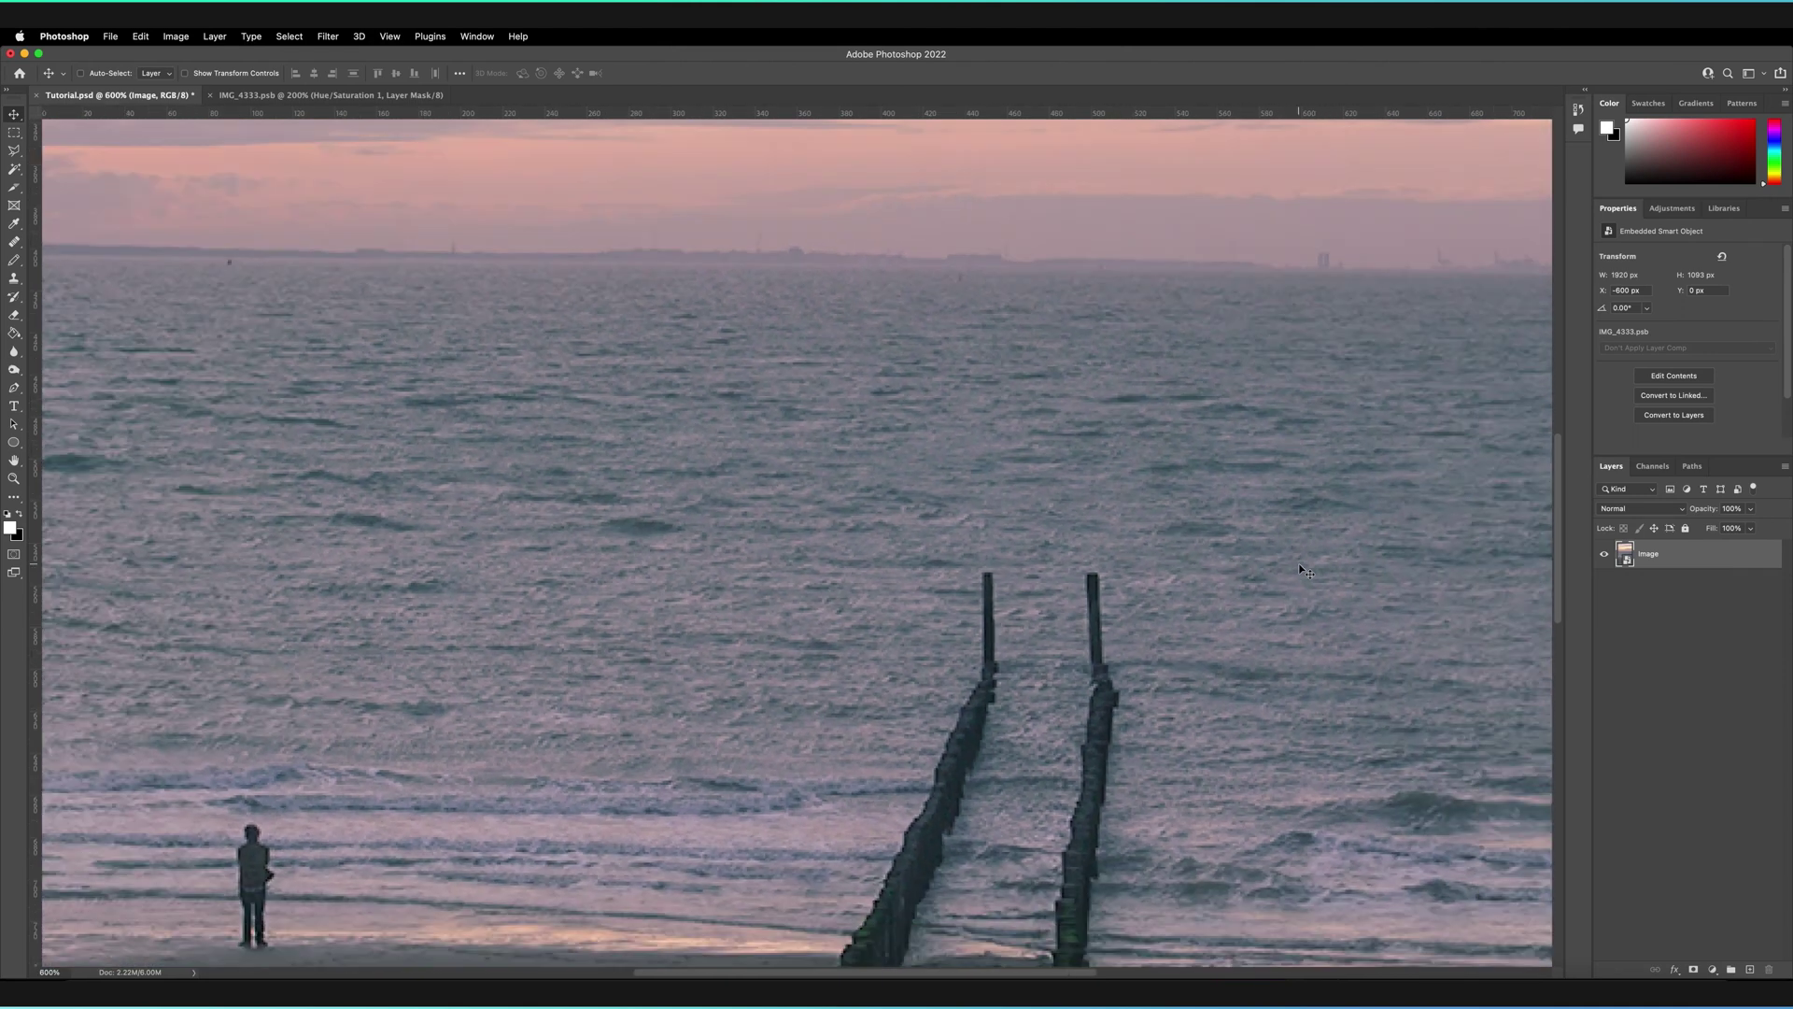
pyautogui.press('super+minus')
pyautogui.press('super+minus')
pyautogui.press('super+minus')
pyautogui.press('super+minus')
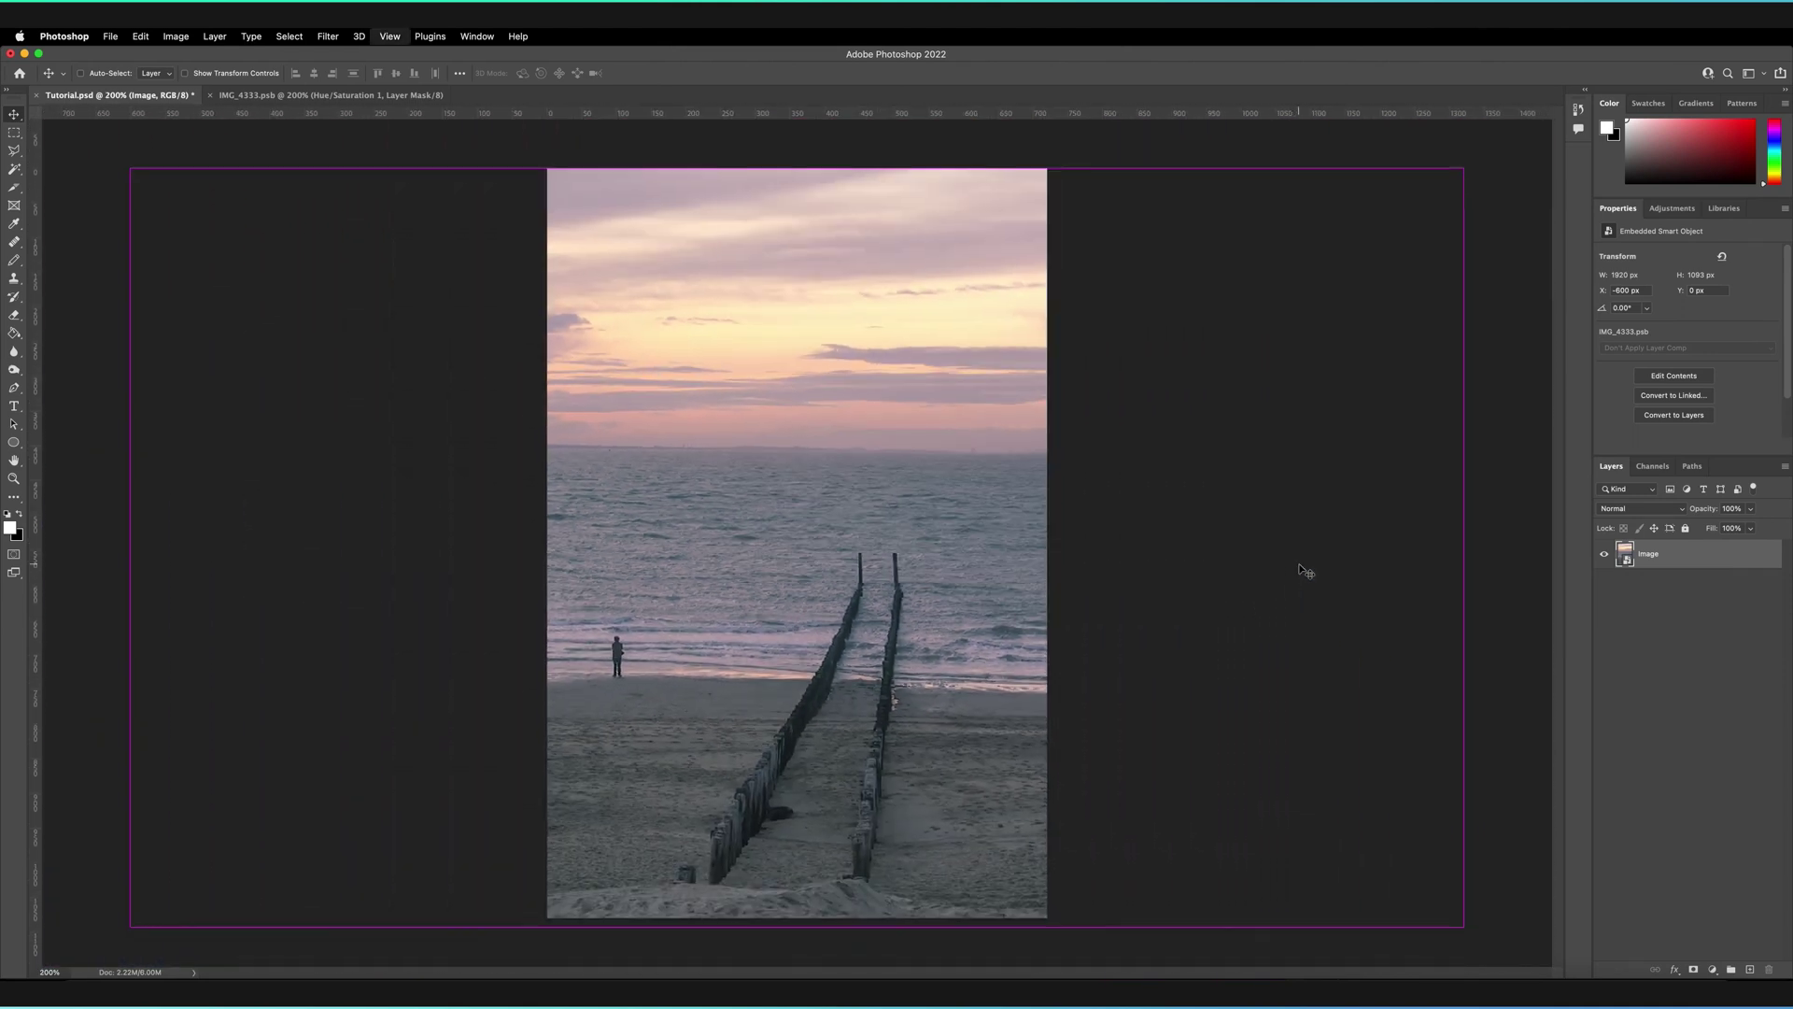
pyautogui.press('super+minus')
pyautogui.press('super+minus')
pyautogui.press('super+minus')
pyautogui.press('super+minus')
pyautogui.press('super+minus')
pyautogui.press('super+minus')
pyautogui.press('super+minus')
pyautogui.press('super+minus')
pyautogui.press('super+minus')
pyautogui.press('super+minus')
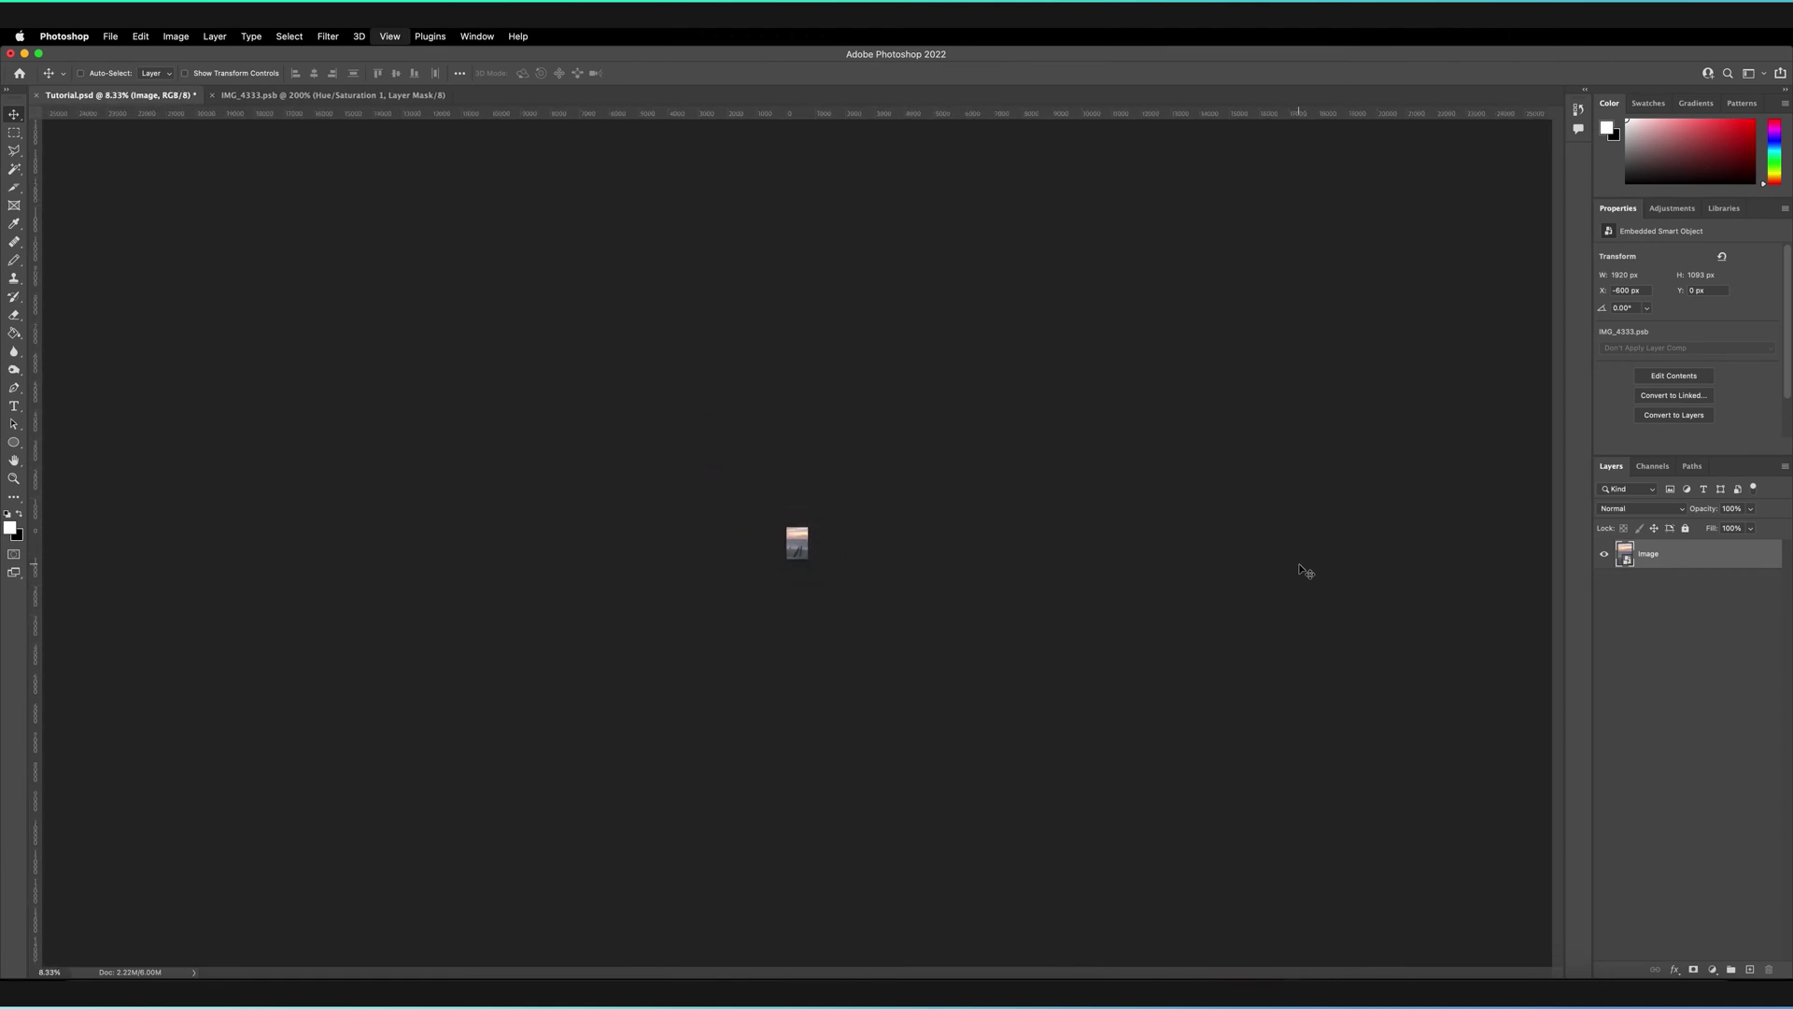
pyautogui.press('super+minus')
pyautogui.press('super+minus')
pyautogui.press('super+minus')
pyautogui.press('super+minus')
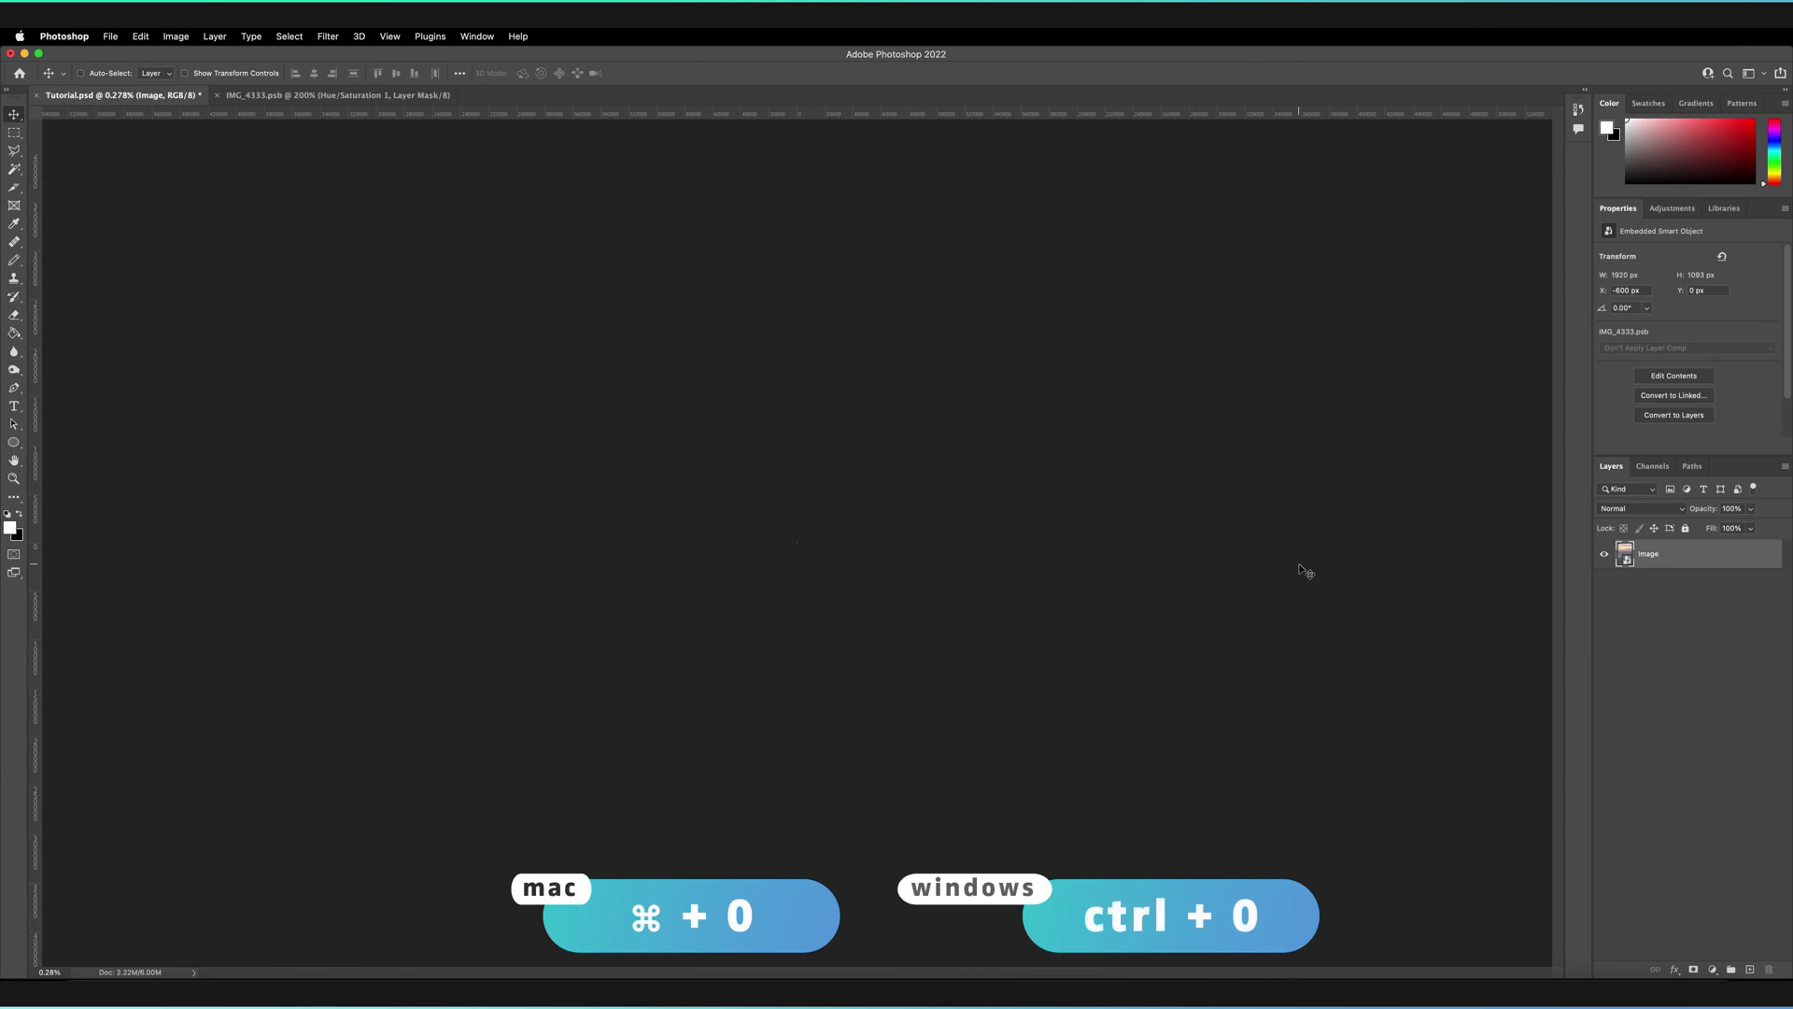
# Fit the photo on screen, zoom in to 700% then 800%, and fit it again
pyautogui.press('super+0')
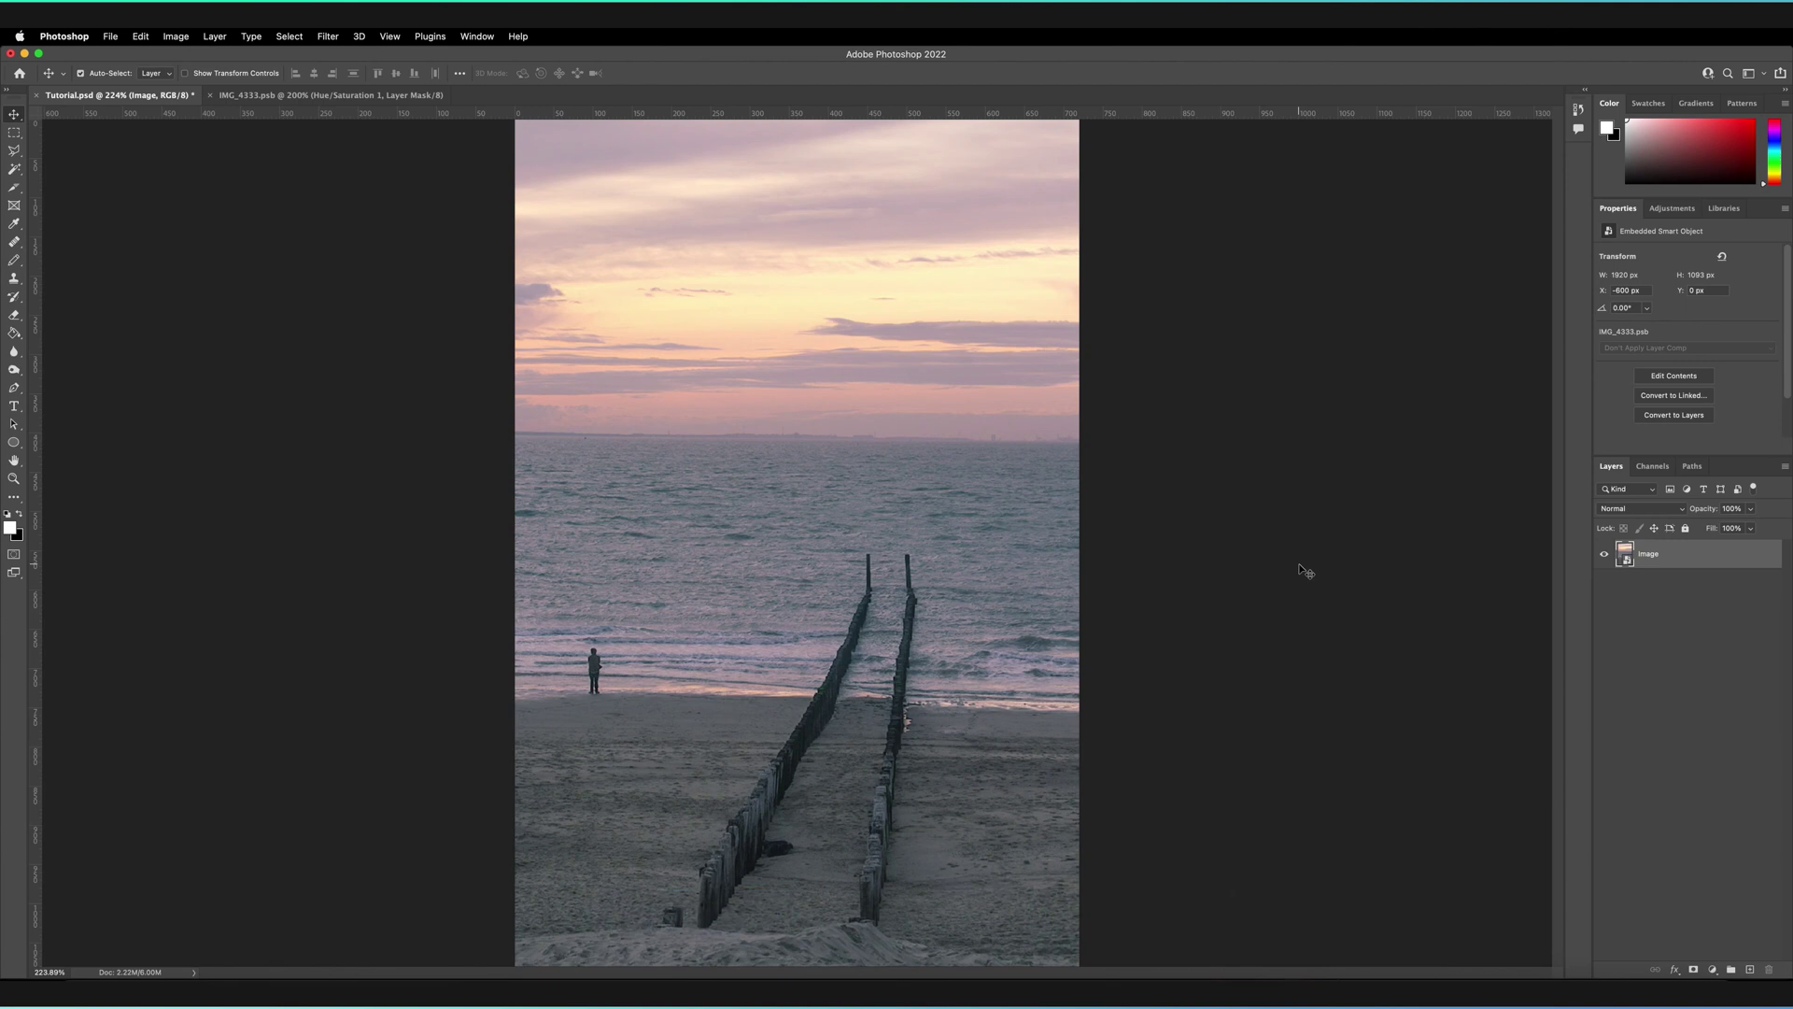
pyautogui.press('super+equal')
pyautogui.press('super+equal')
pyautogui.press('super+equal')
pyautogui.press('super+equal')
pyautogui.press('super+equal')
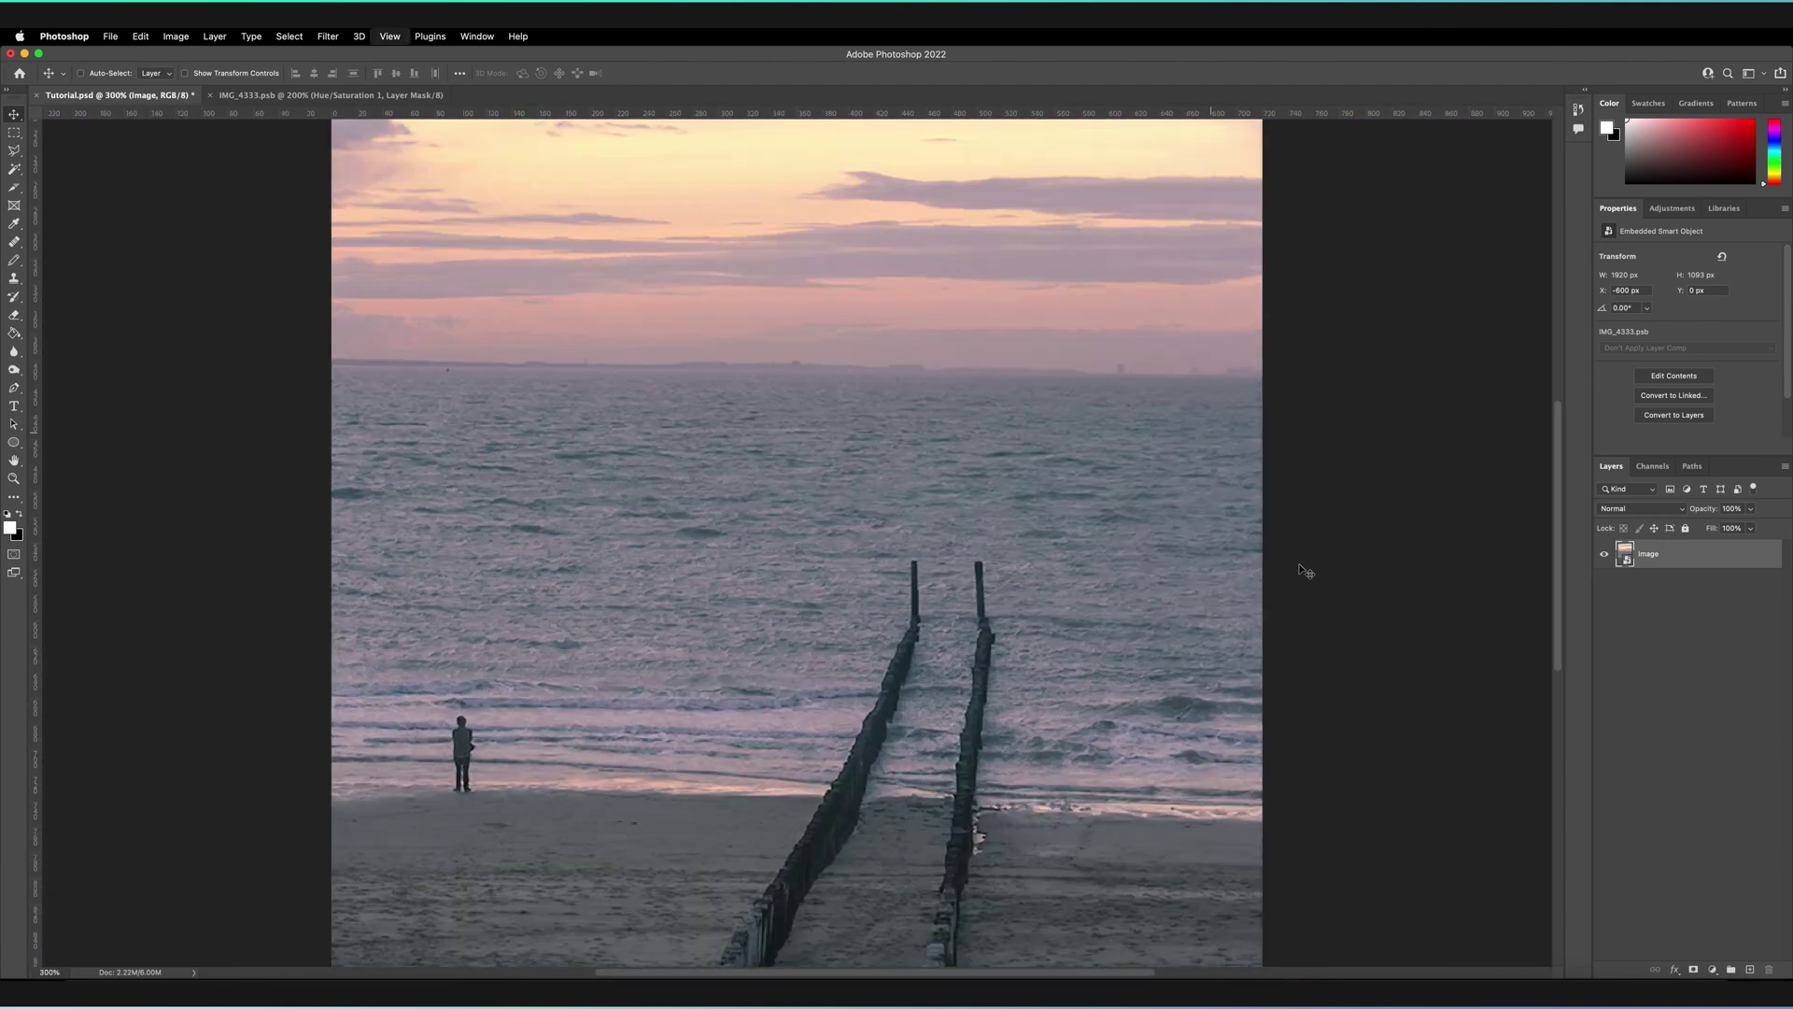
pyautogui.press('super+equal')
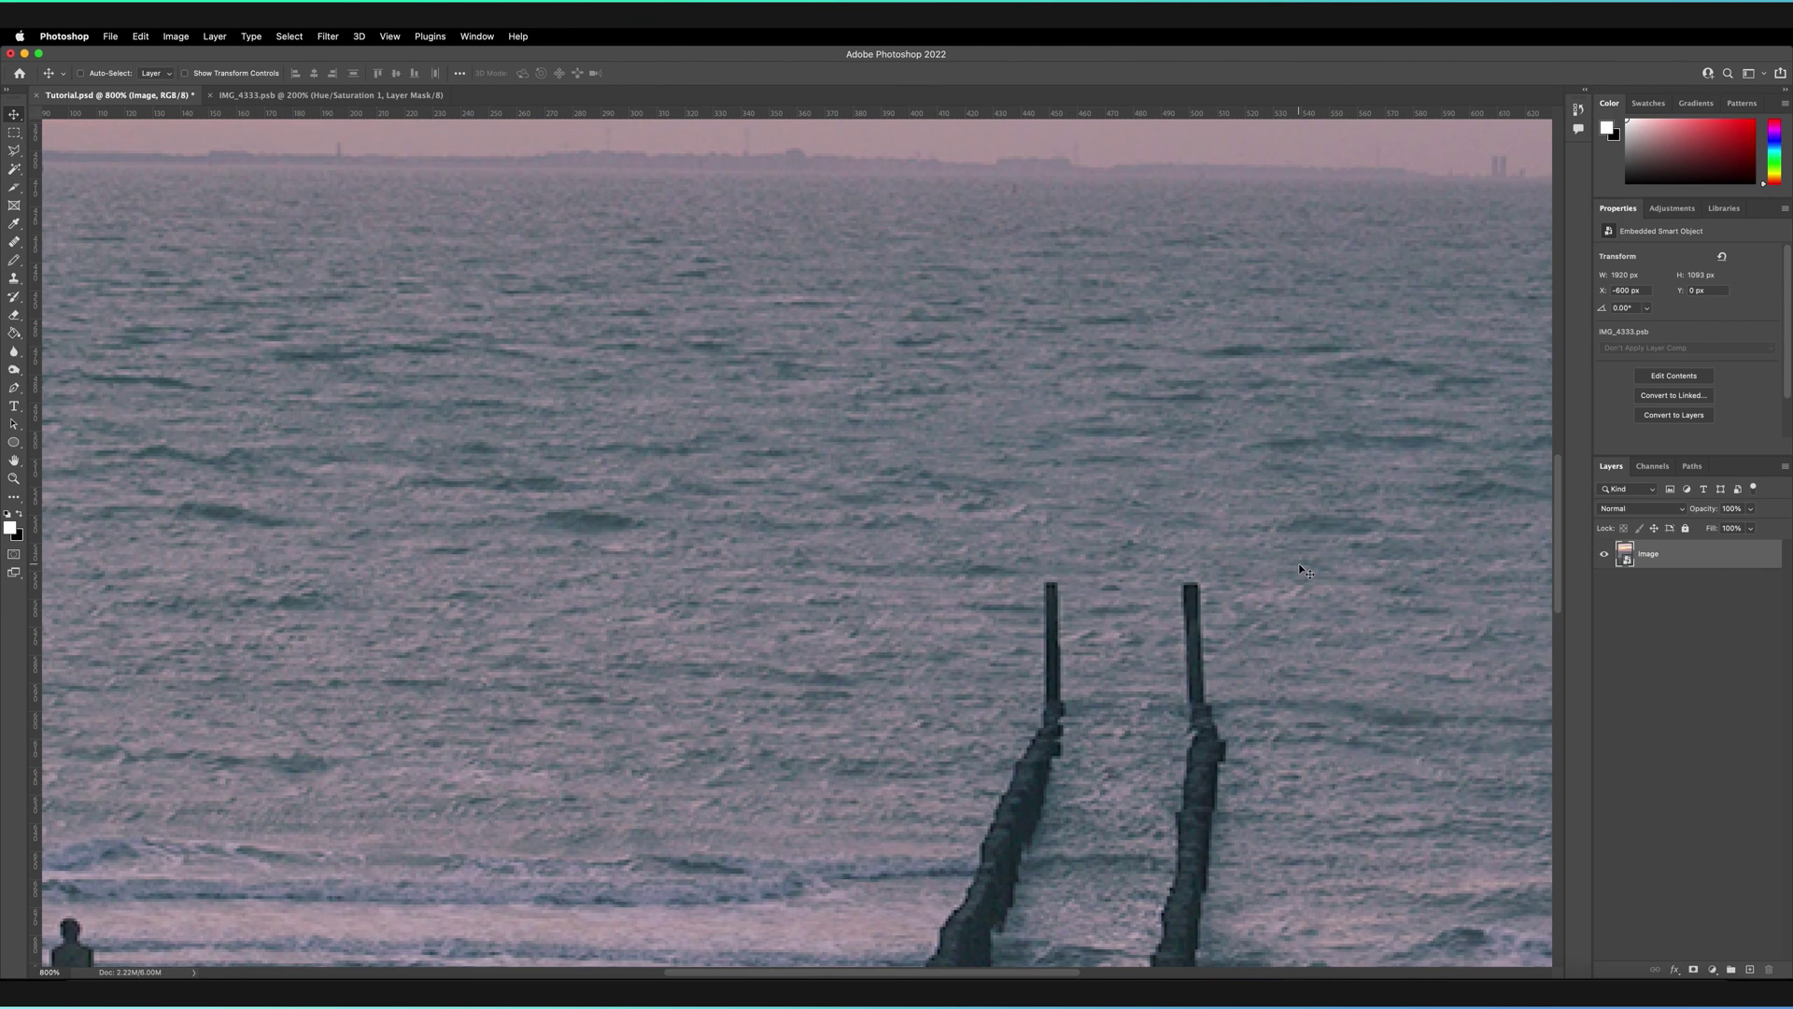
pyautogui.press('super+0')
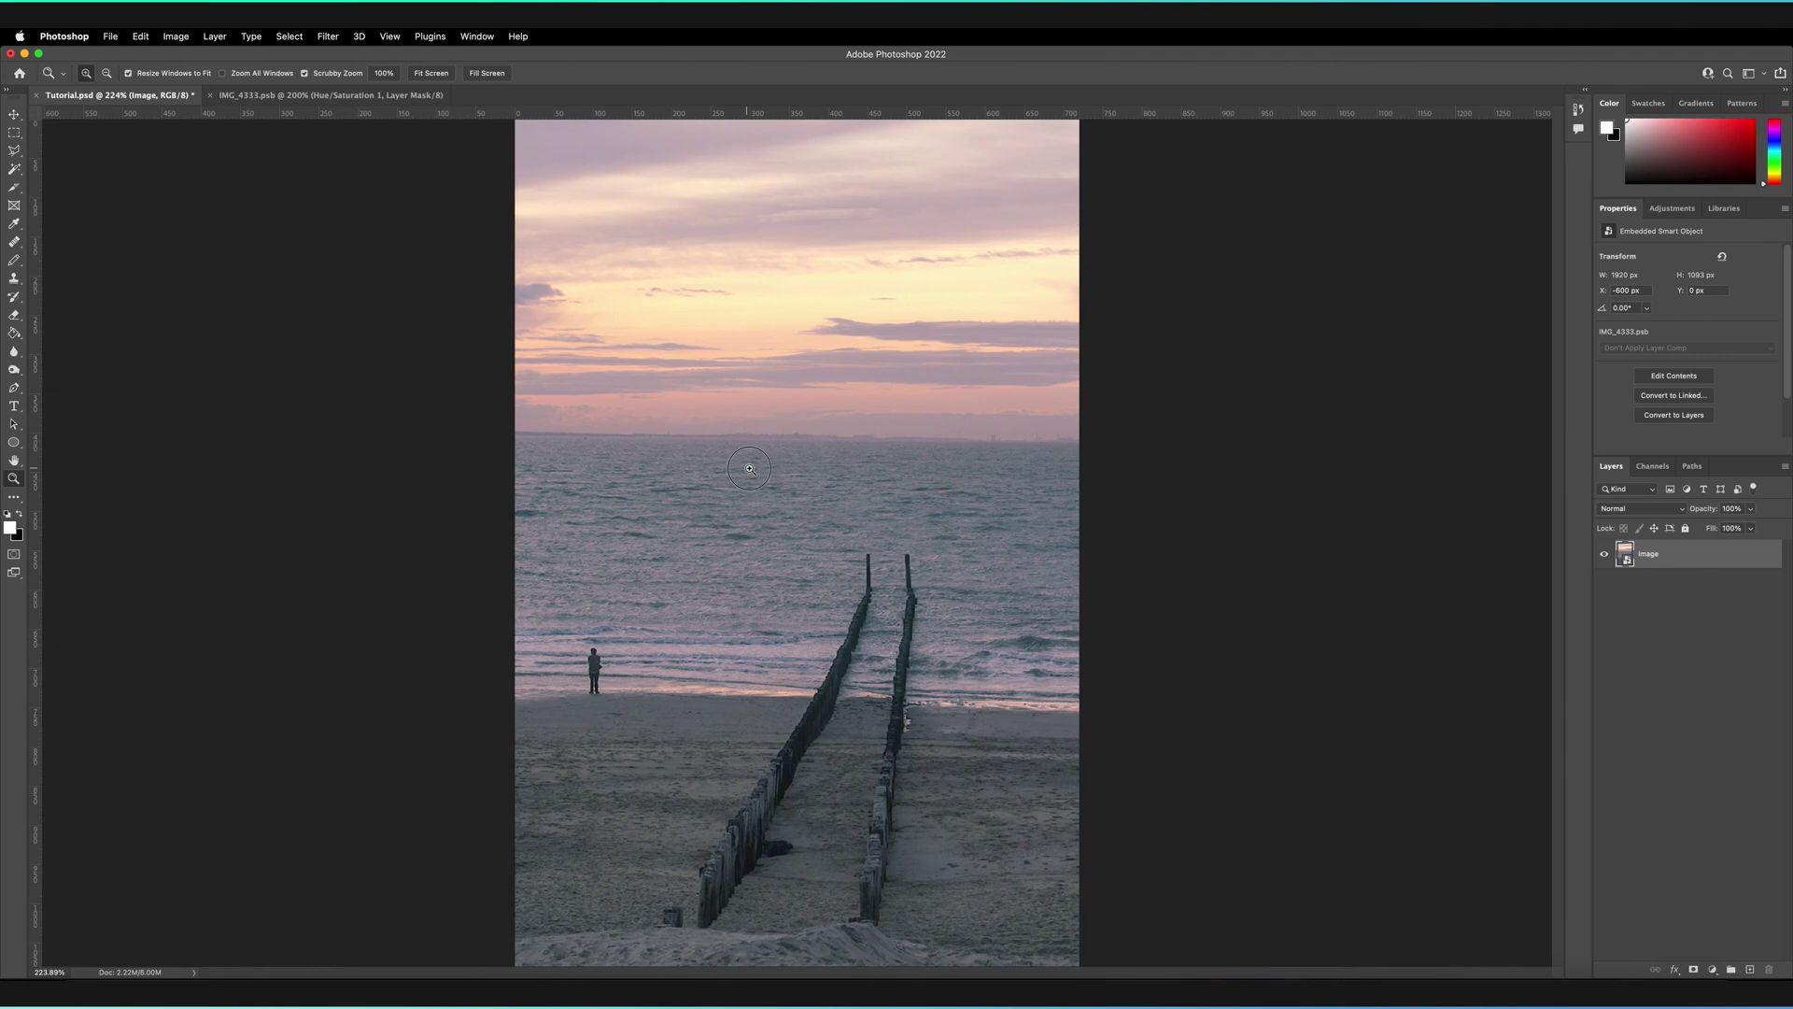
# Drag-zoom in to about 500% on the horizon, then switch to zoom-out and drag back to about 148%
pyautogui.moveTo(750, 468); pyautogui.dragTo(788, 466)
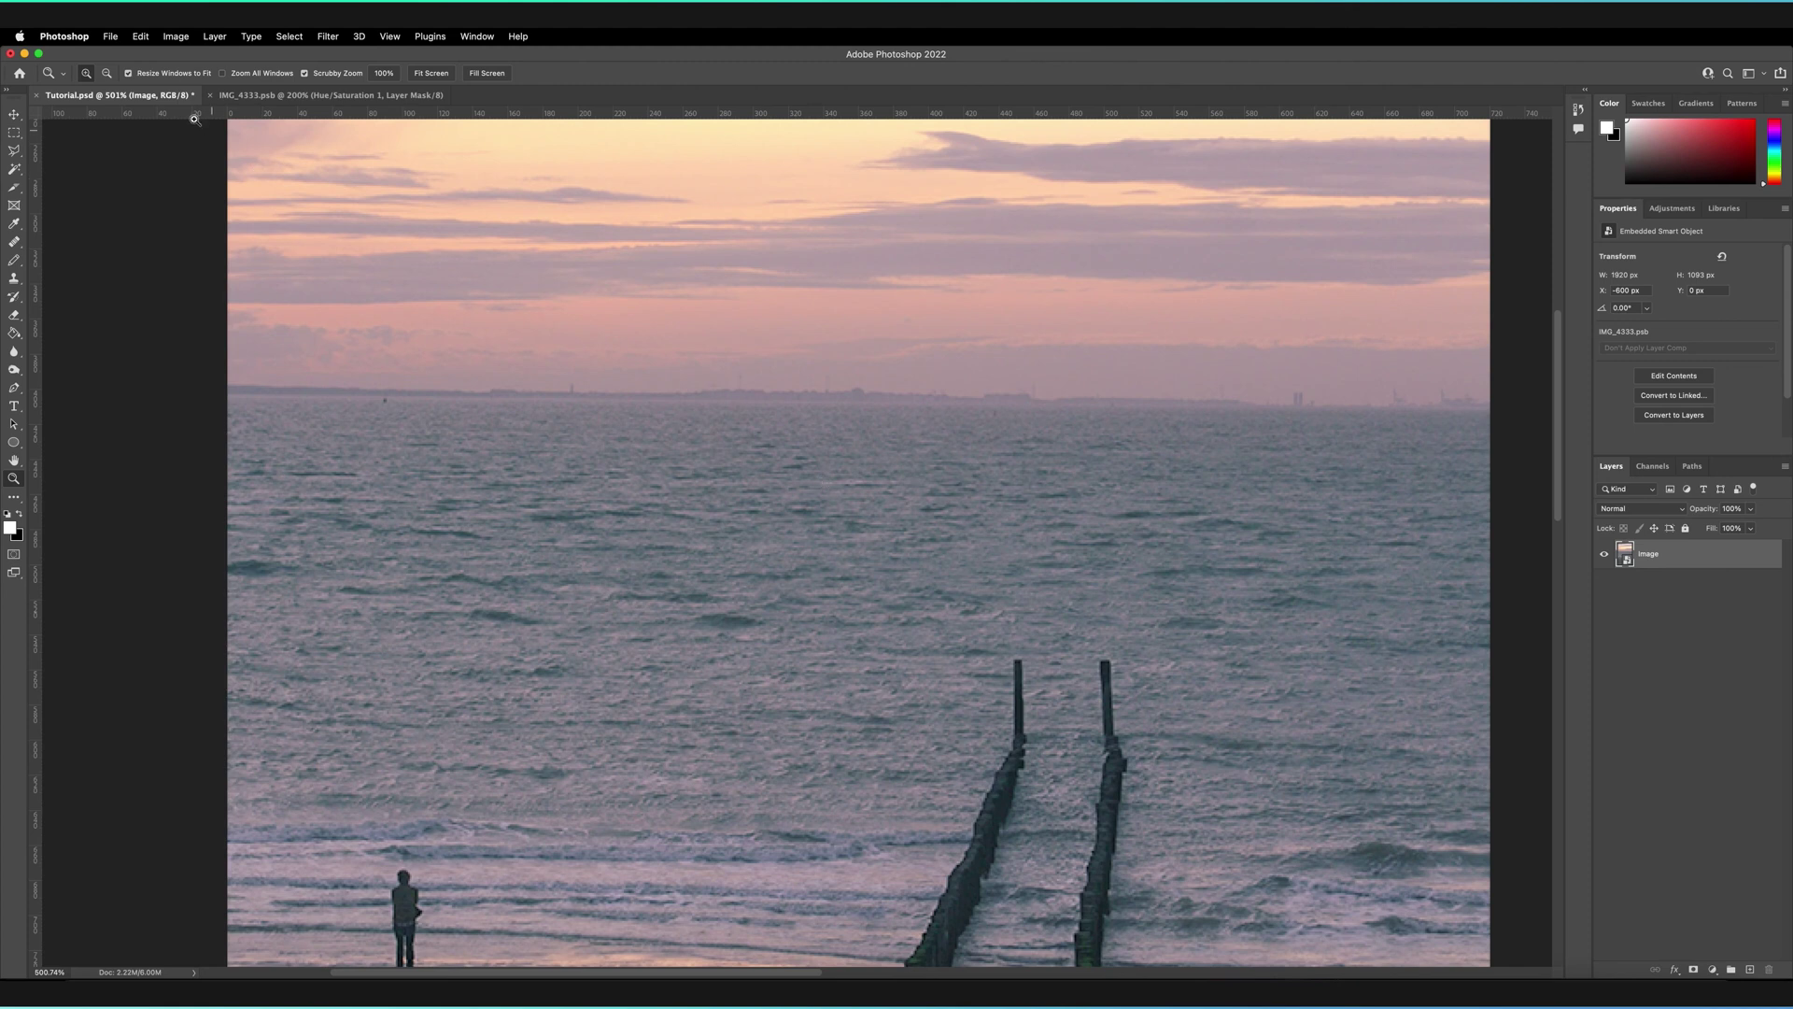
pyautogui.click(107, 74)
pyautogui.moveTo(925, 532); pyautogui.dragTo(851, 534)
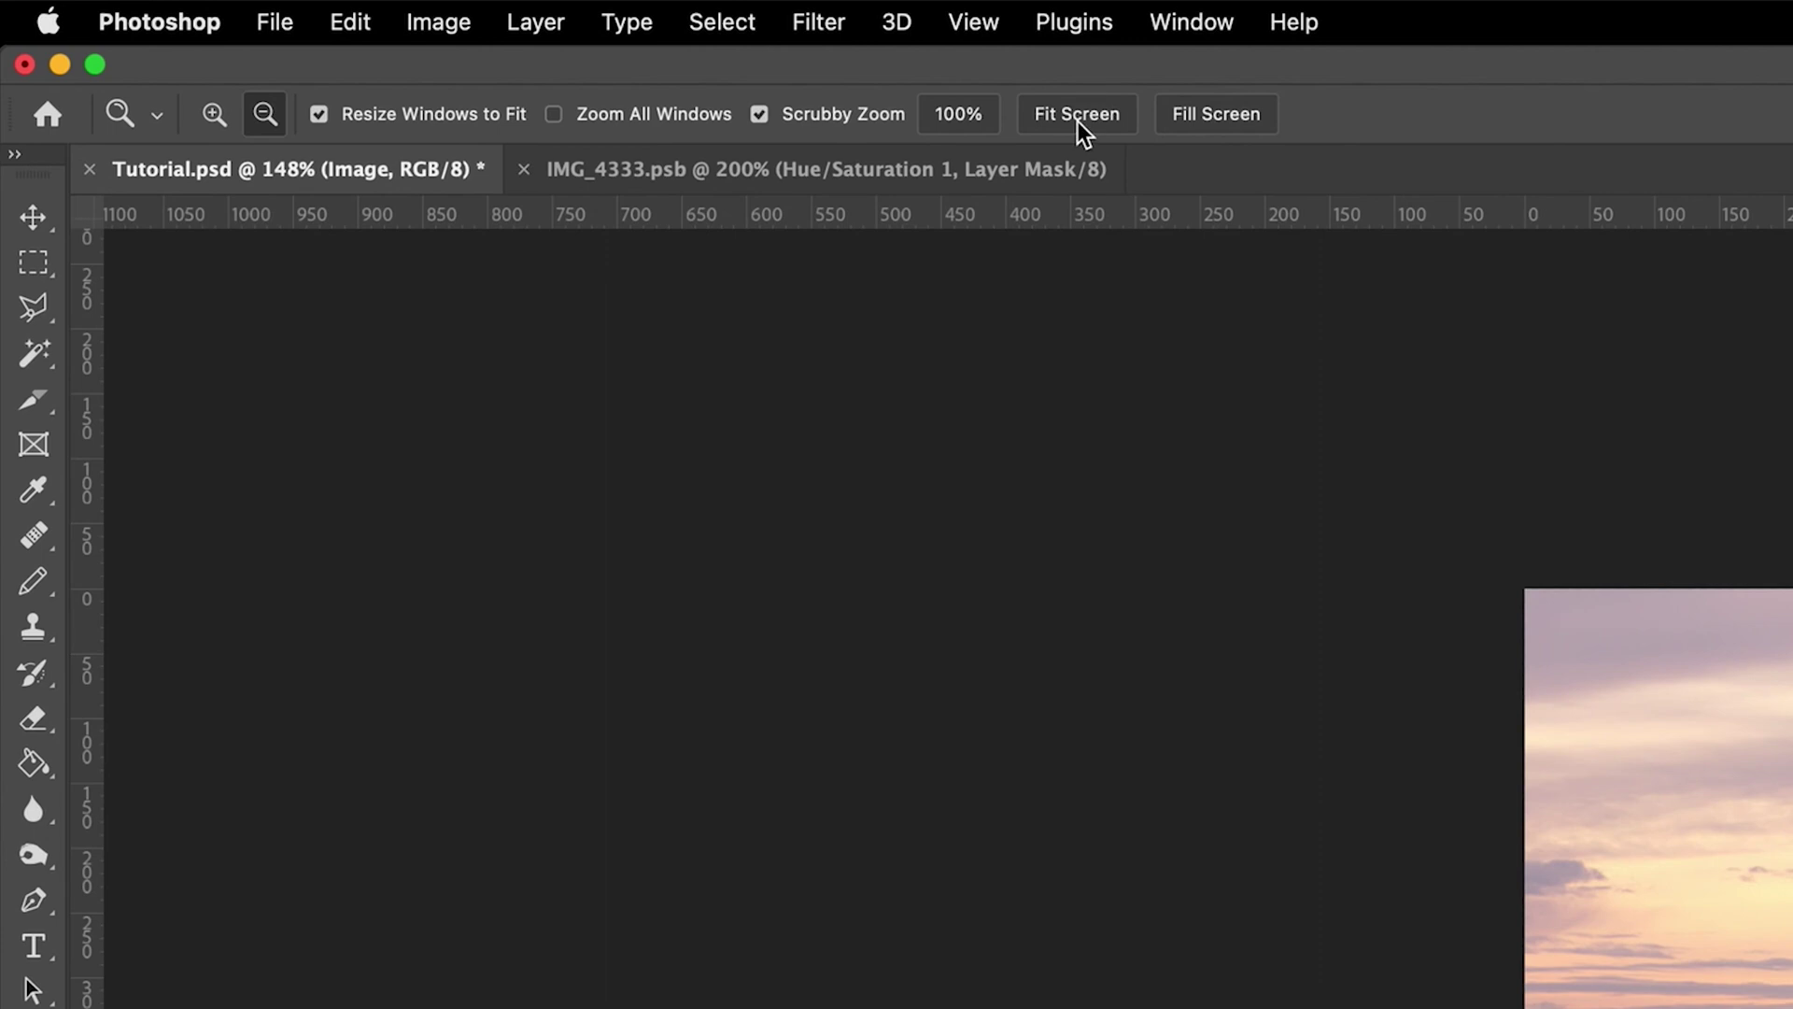
# Use Fit Screen to show the whole photo at about 224%
pyautogui.click(1077, 121)
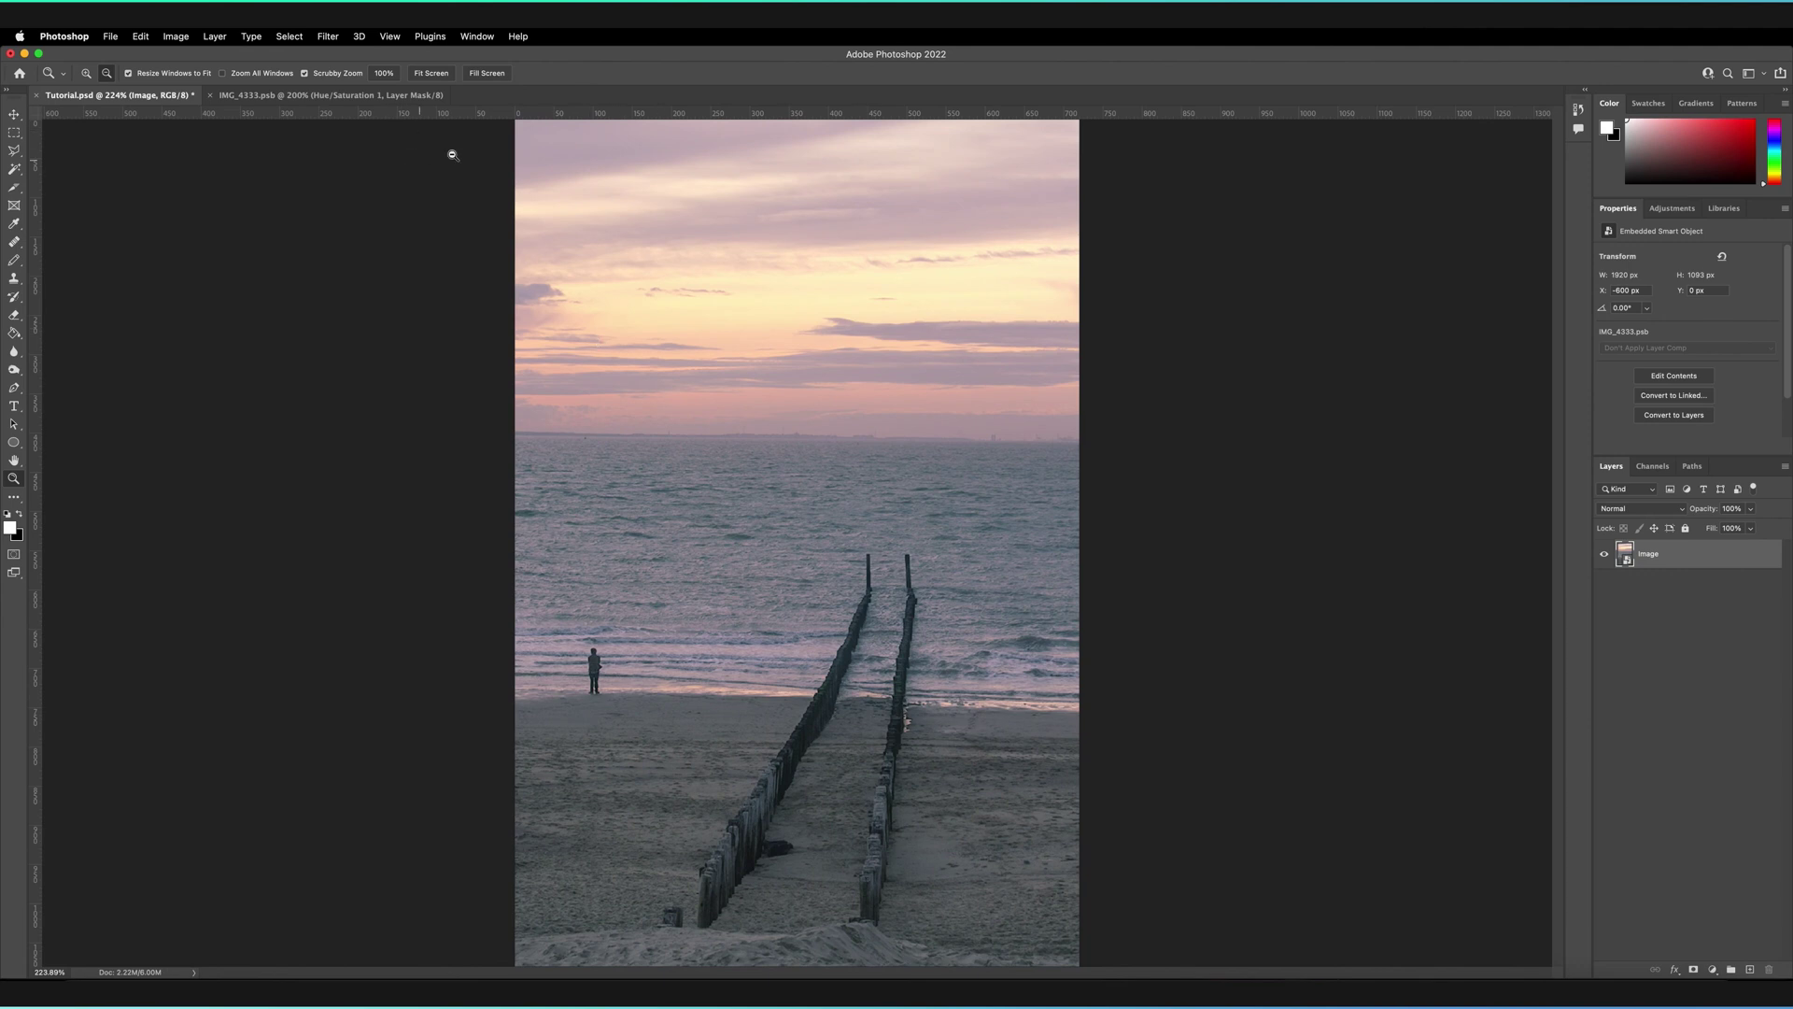
# Use Fill Screen so the photo fills the window at about 598%
pyautogui.click(487, 73)
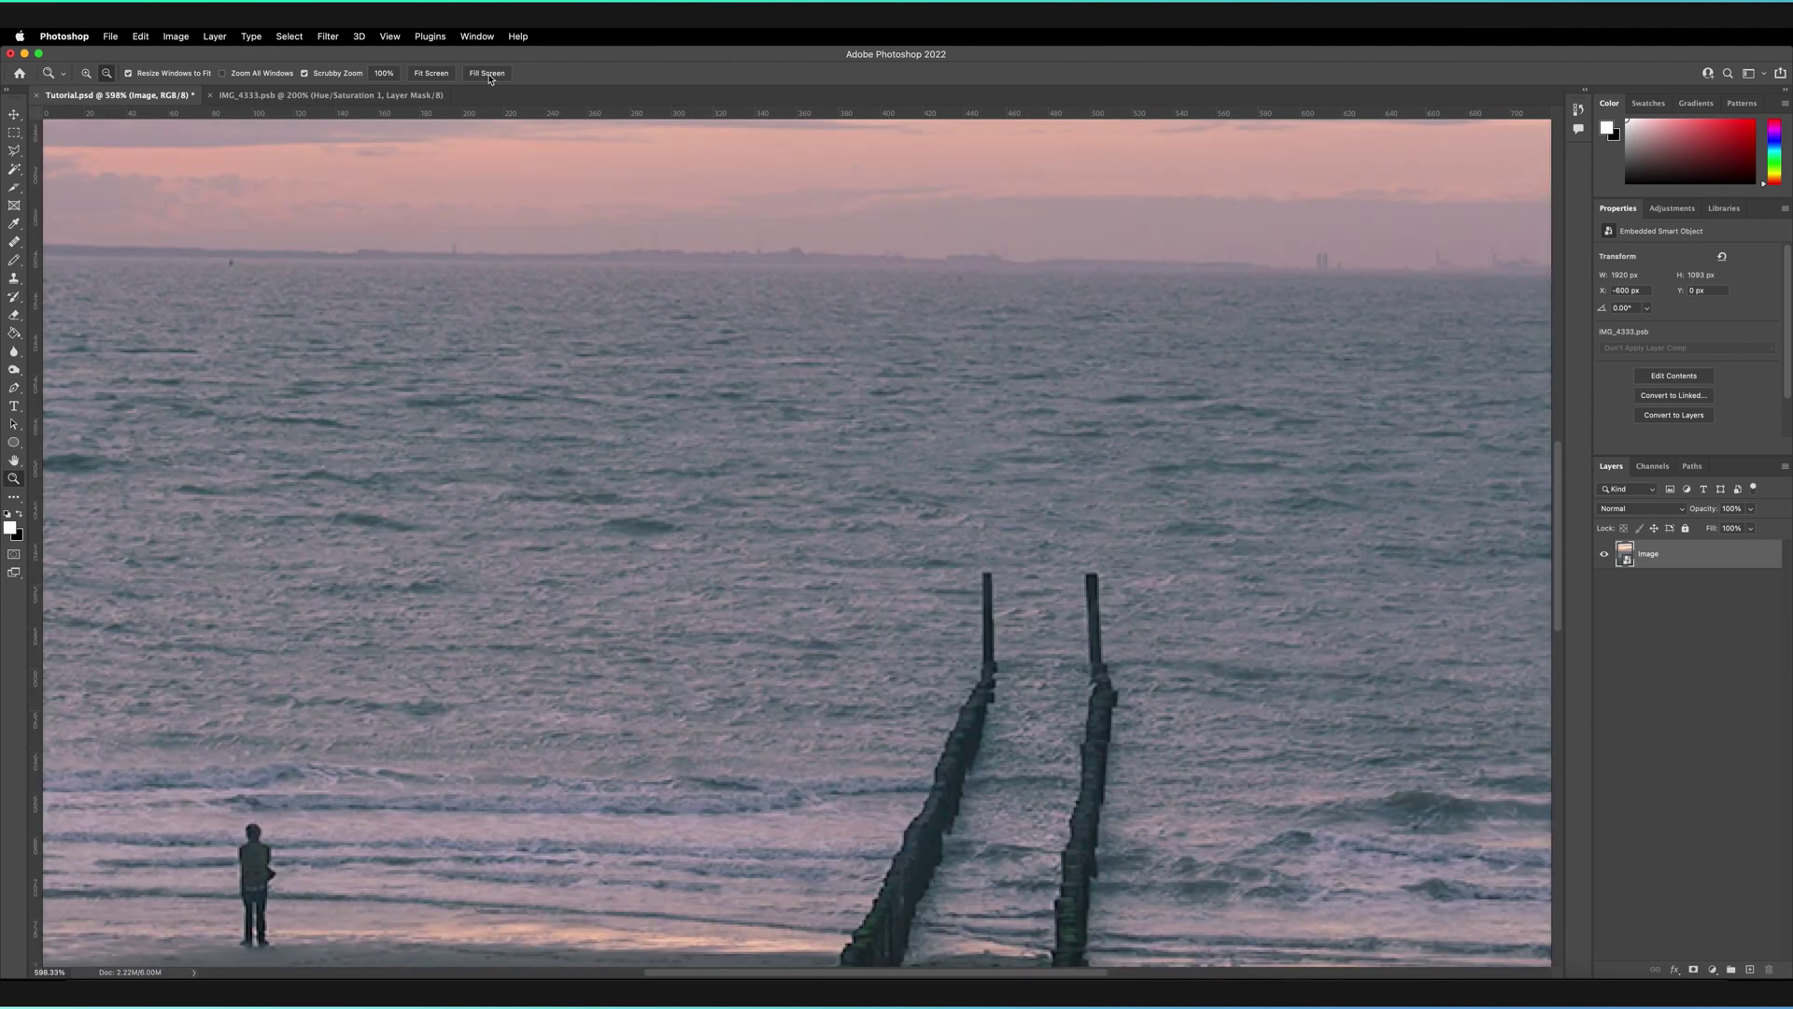